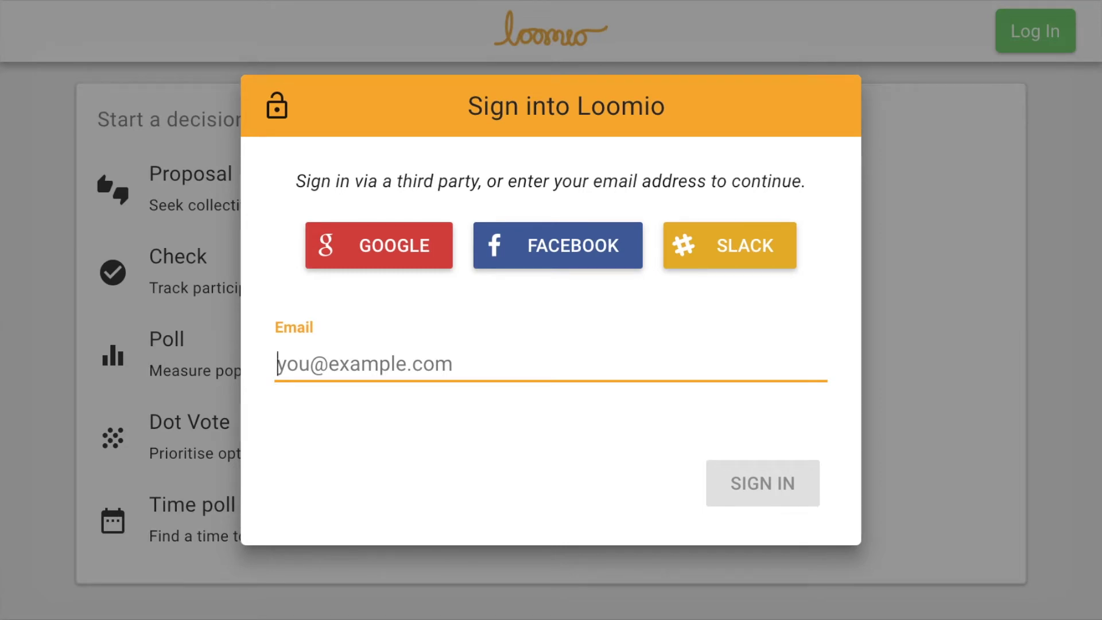
# Step: Sign in to Loomio with a Google account
pyautogui.click(419, 244)
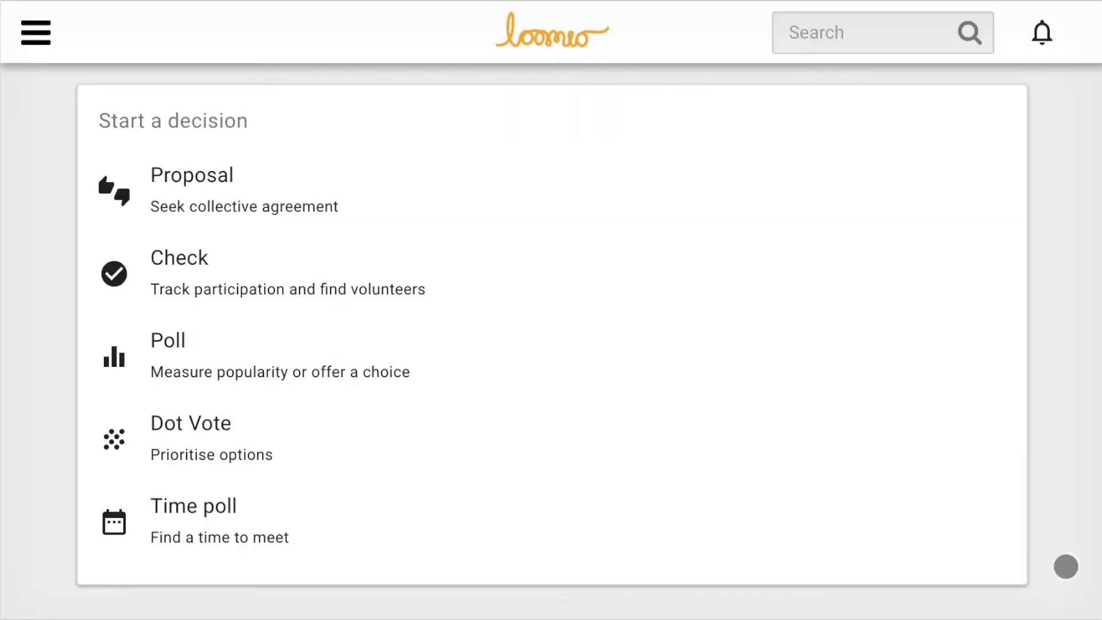
# Step: Draft a time poll titled 'New project meeting' with details 'Let's meet and discuss our new project'
pyautogui.click(199, 525)
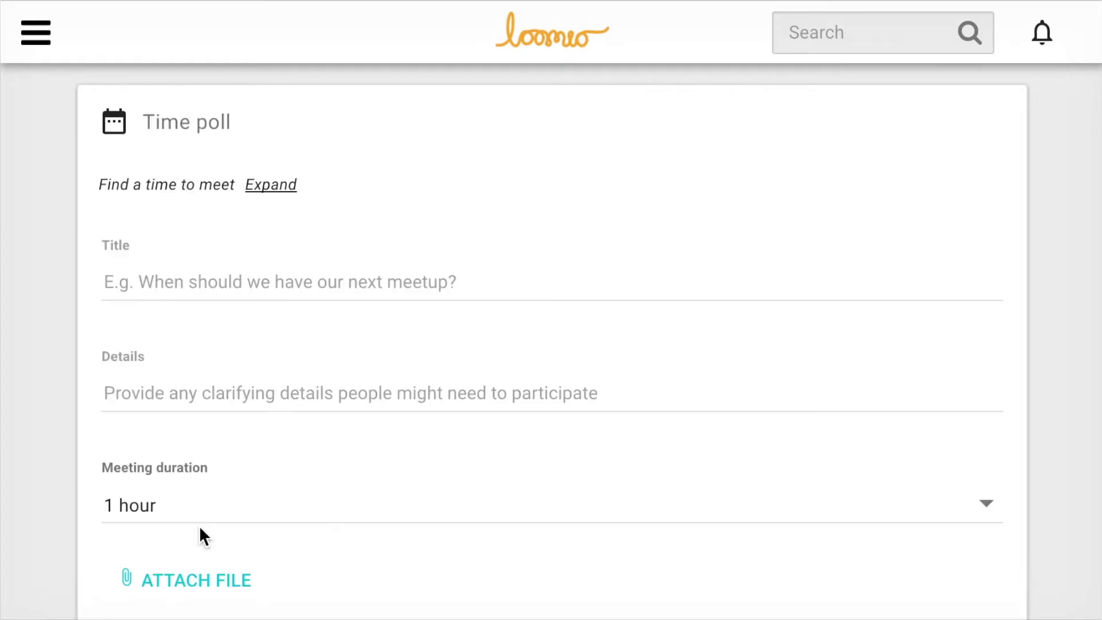
pyautogui.click(191, 281)
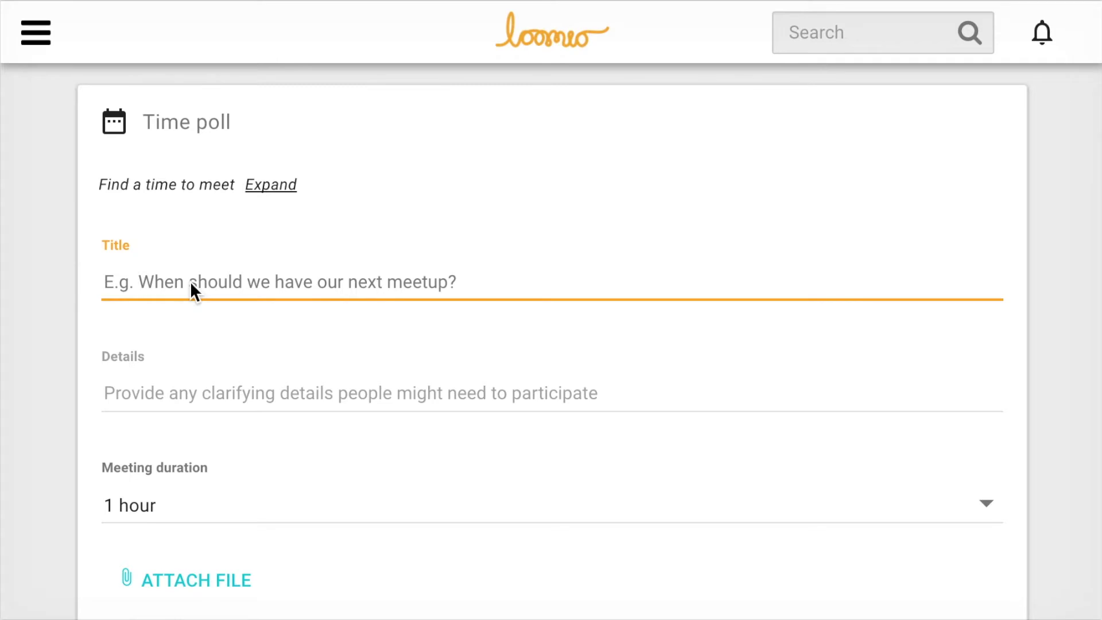
pyautogui.write('New p')
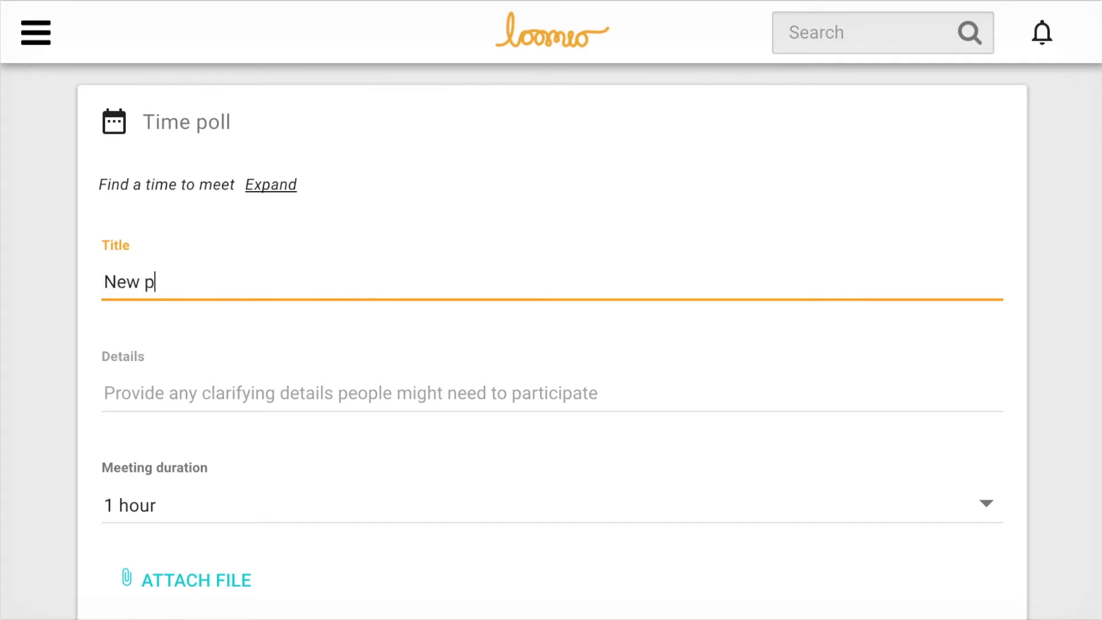
pyautogui.write('roject meeting')
pyautogui.press('Tab')
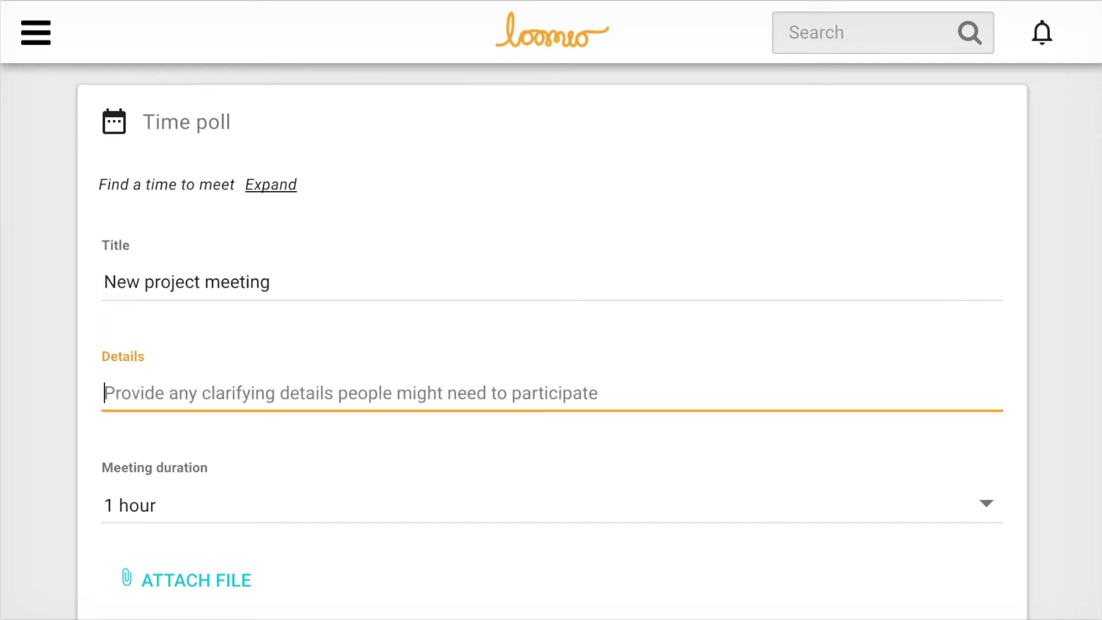
pyautogui.write('Le')
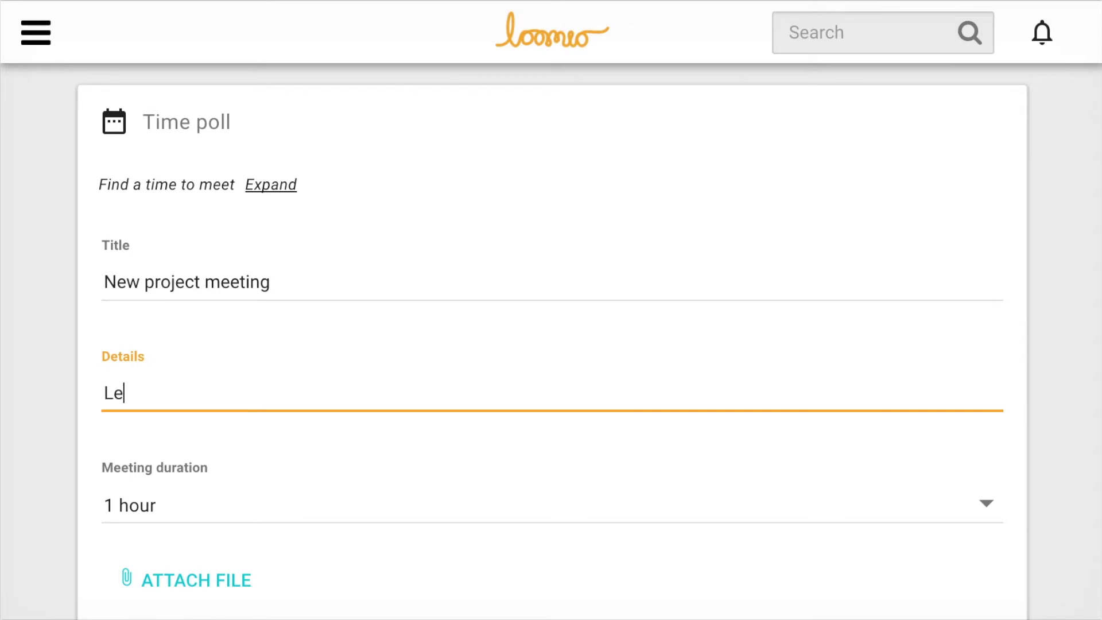
pyautogui.write("t's meet and ")
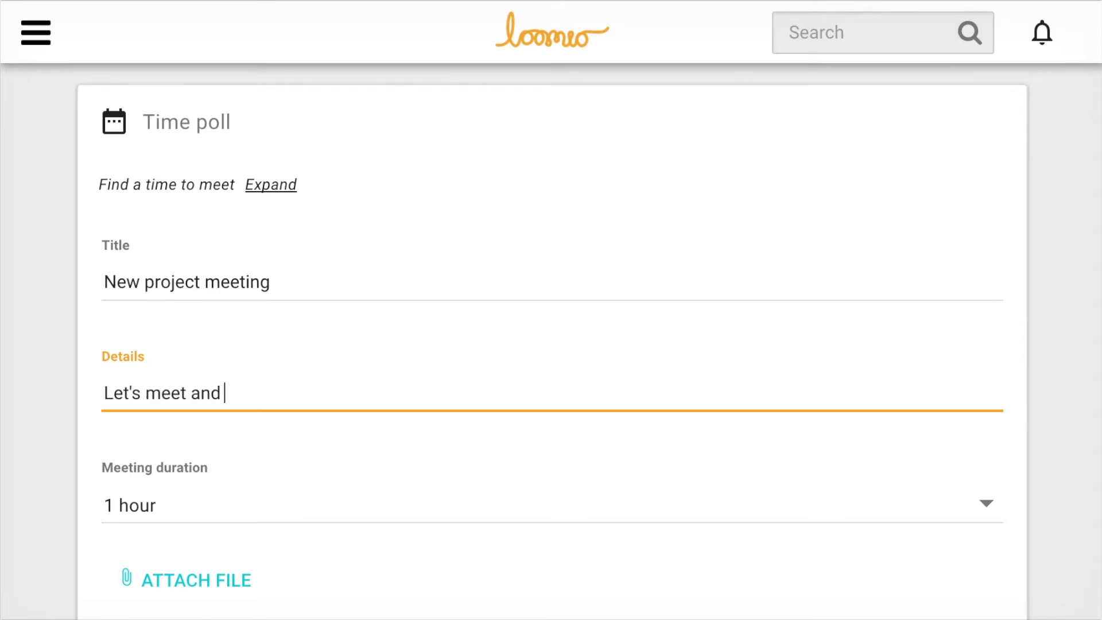
pyautogui.write('discuss our new pro')
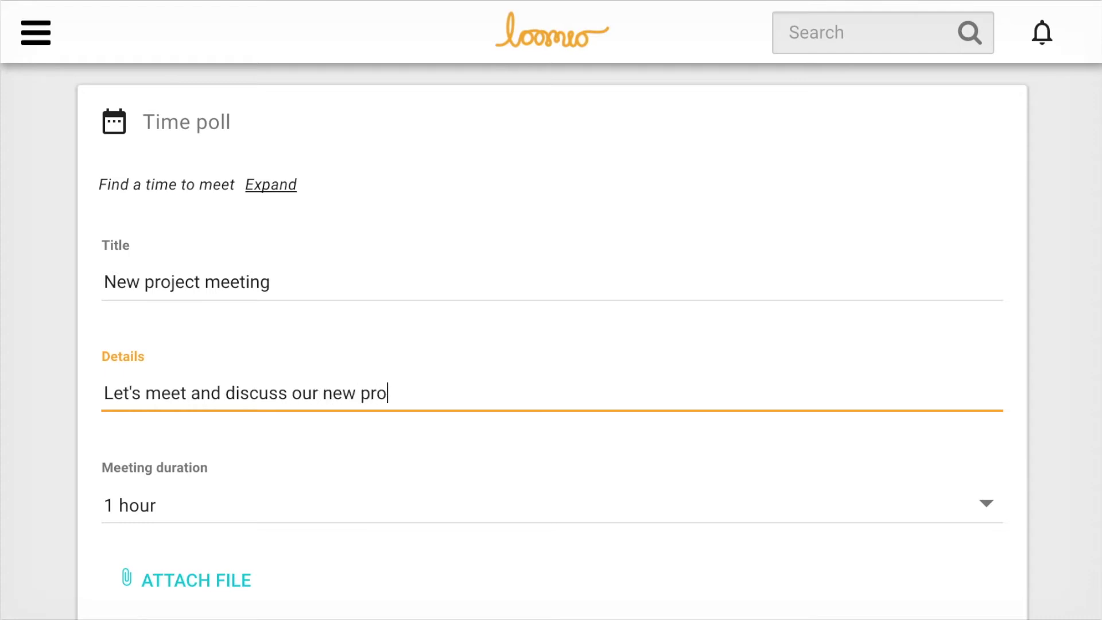
pyautogui.write('ject')
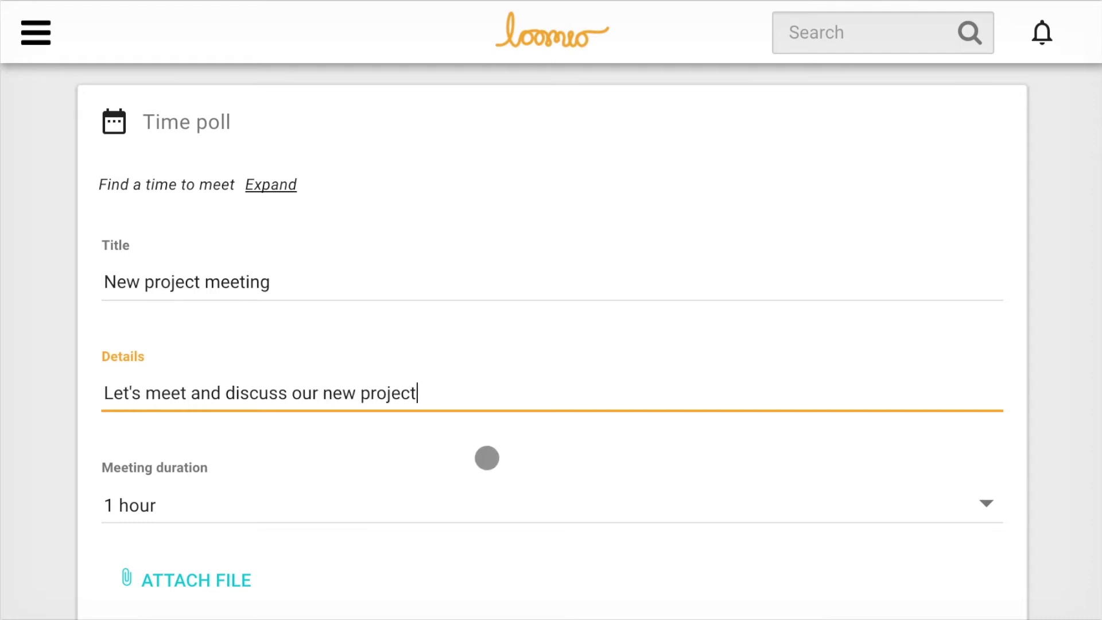
pyautogui.scroll(-2, 486, 458)
# Step: Add a 26 June 9:00am time slot to the poll
pyautogui.scroll(-5, 486, 458)
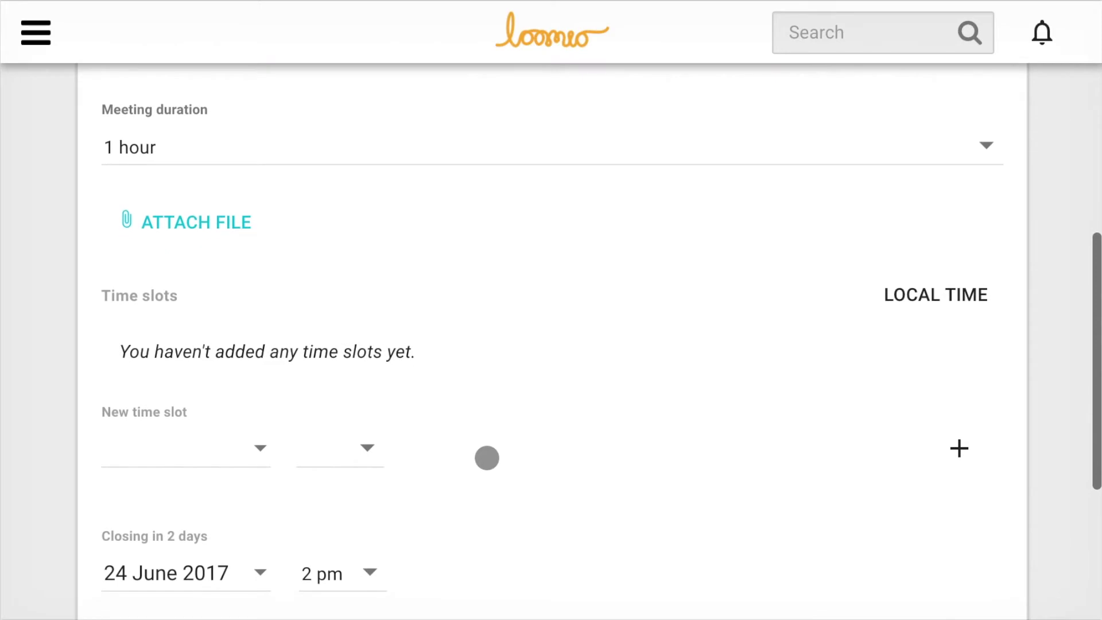
pyautogui.click(245, 454)
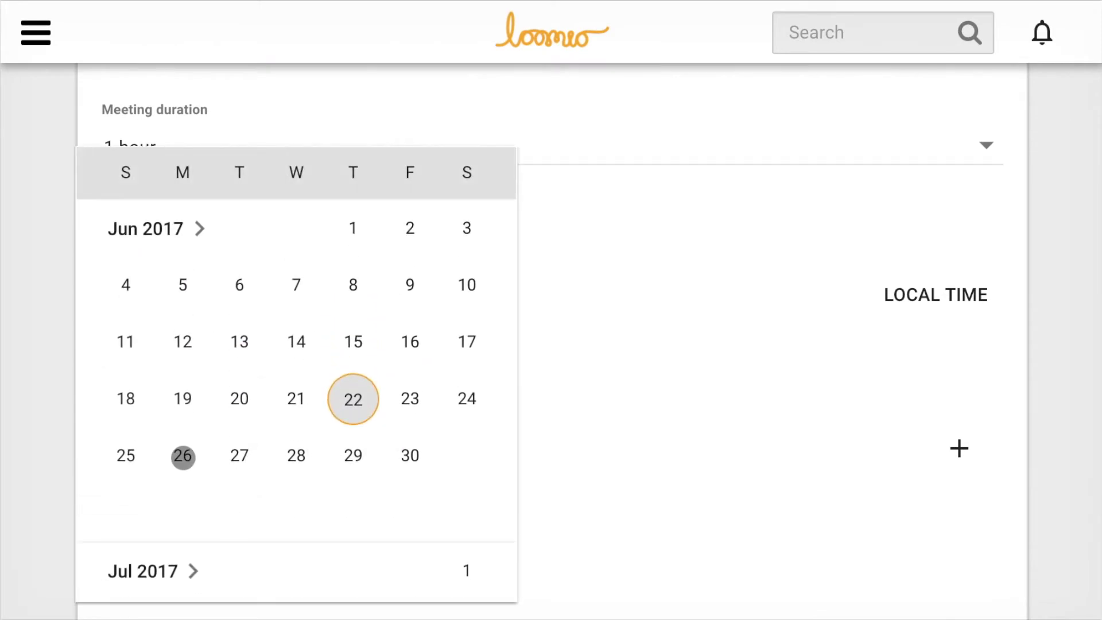
pyautogui.click(182, 455)
pyautogui.click(357, 448)
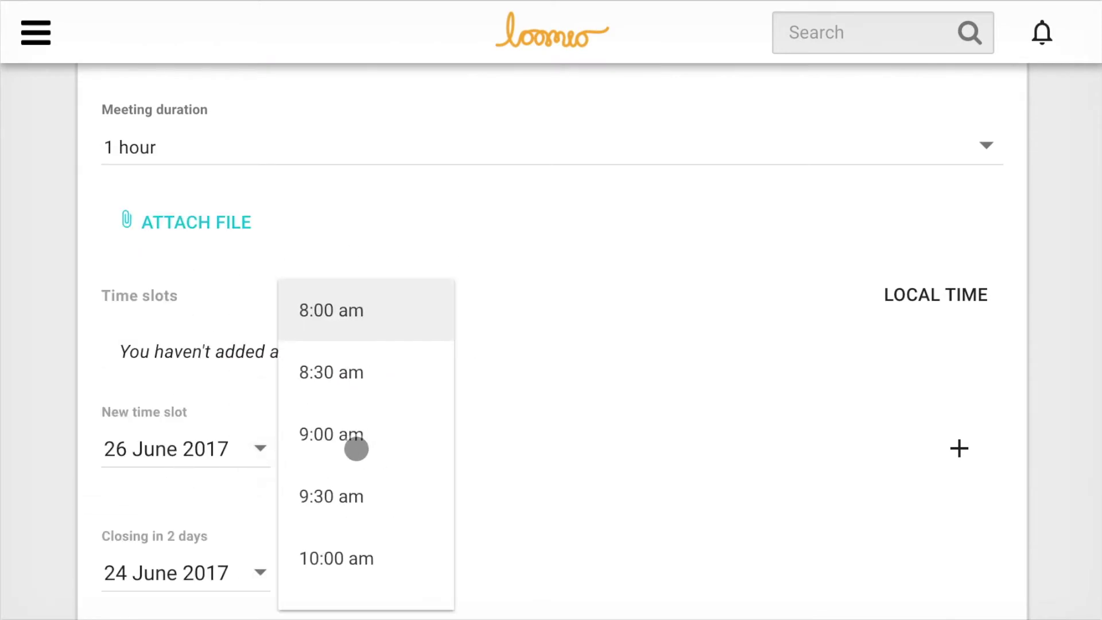
pyautogui.scroll(-1, 356, 448)
pyautogui.click(359, 353)
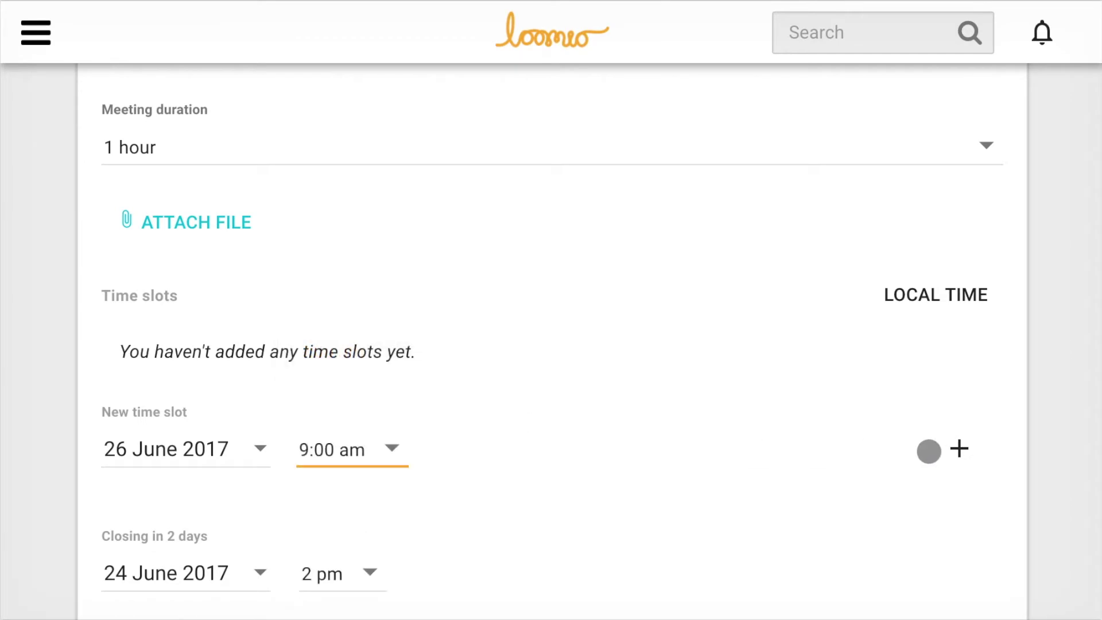
pyautogui.click(961, 449)
# Step: Add a second time slot for 28 June at 1:00pm
pyautogui.click(250, 456)
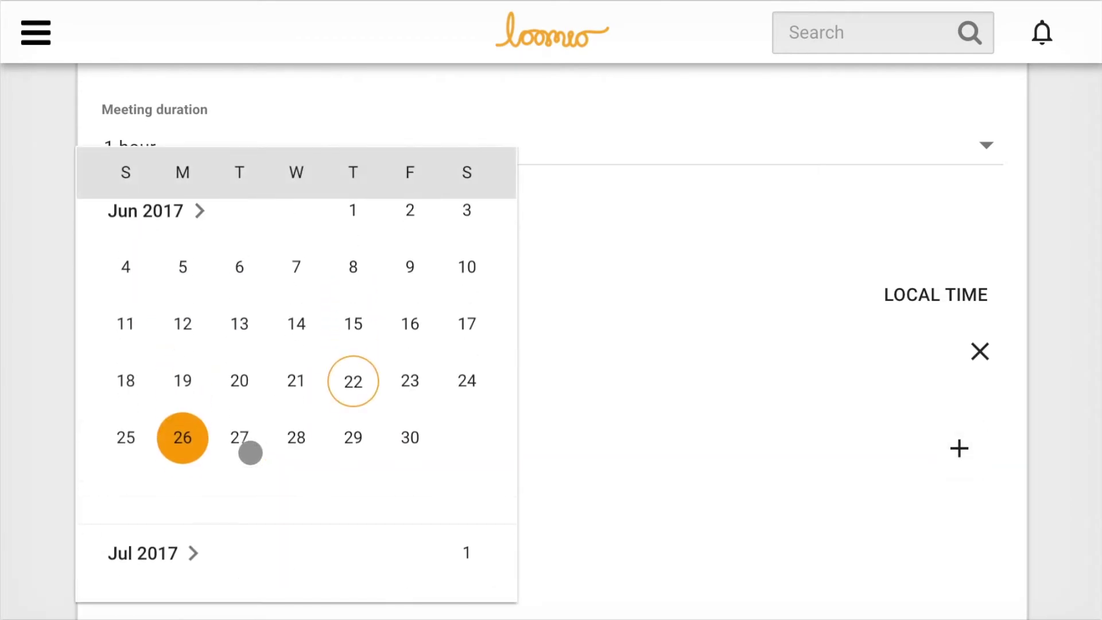
pyautogui.click(287, 453)
pyautogui.click(373, 448)
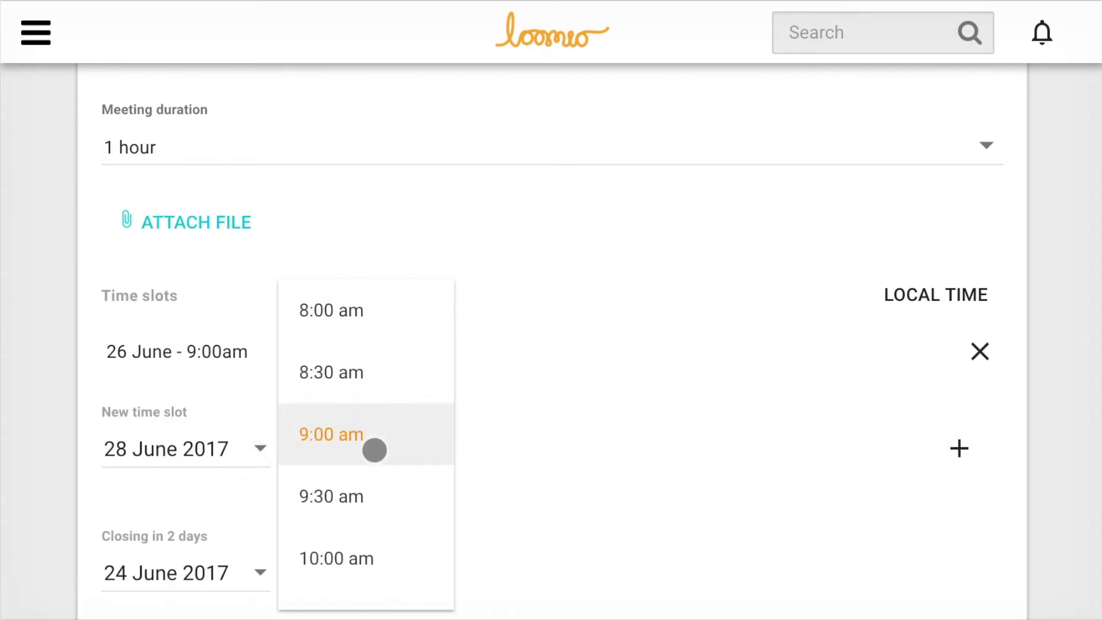
pyautogui.scroll(-5, 374, 450)
pyautogui.scroll(-1, 374, 449)
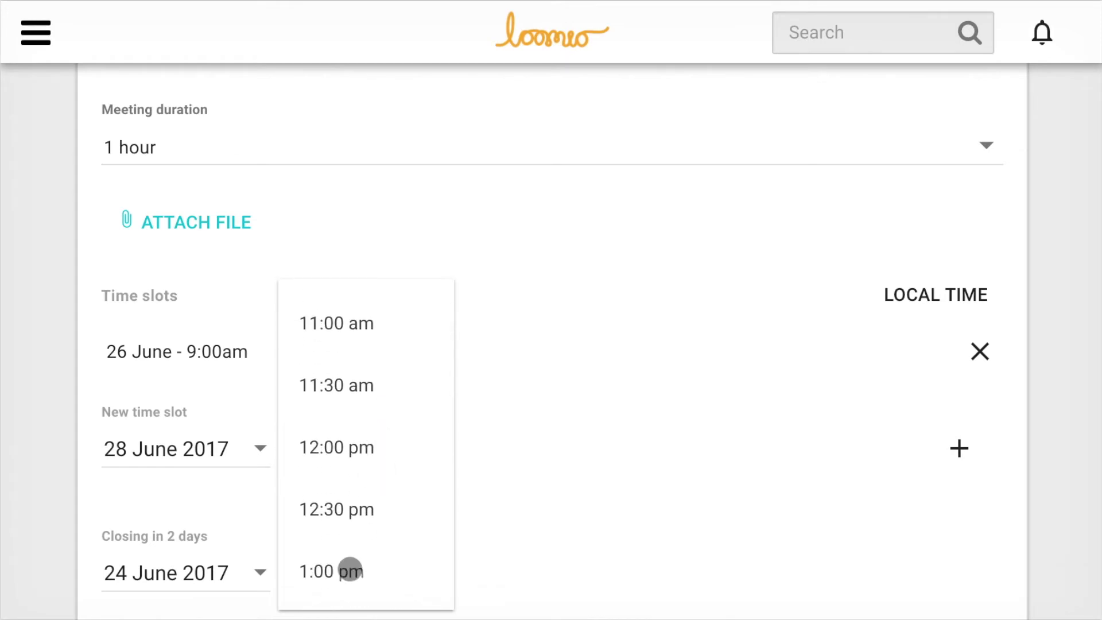
pyautogui.click(347, 571)
pyautogui.click(958, 449)
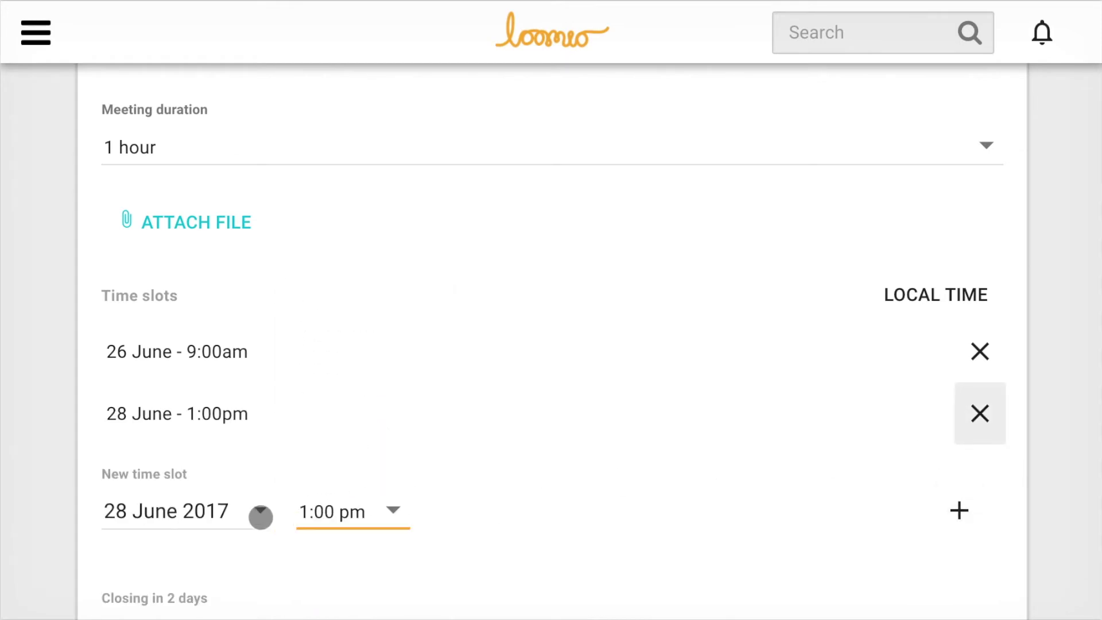
# Step: Add a third time slot for 30 June at 4:00pm
pyautogui.click(255, 511)
pyautogui.click(408, 459)
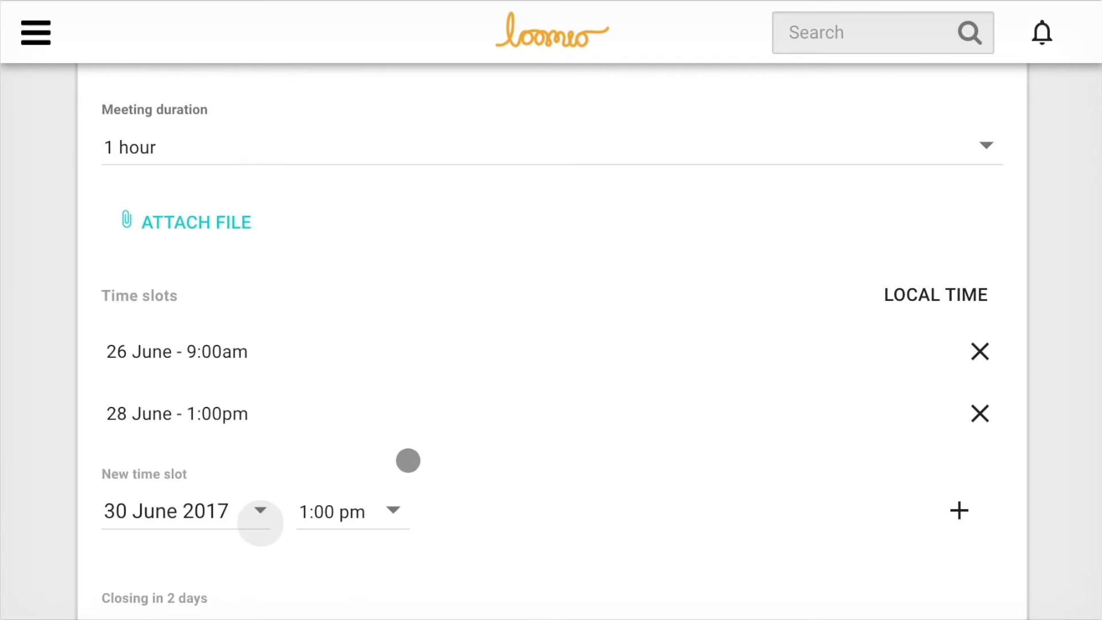
pyautogui.click(390, 517)
pyautogui.scroll(-5, 389, 516)
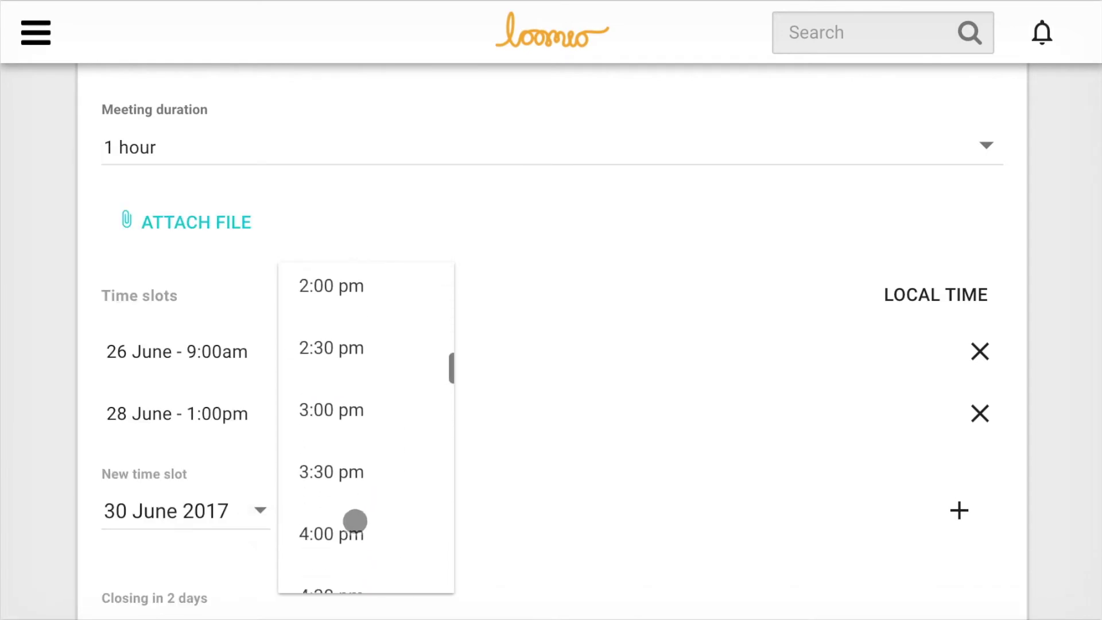
pyautogui.click(353, 530)
pyautogui.click(958, 510)
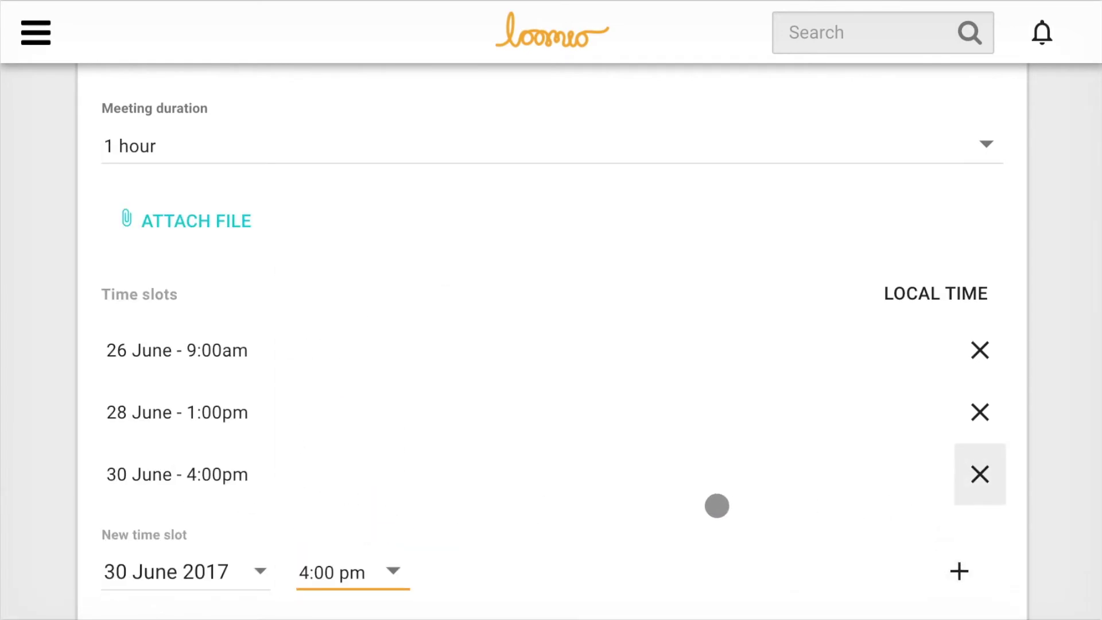
pyautogui.scroll(-5, 714, 505)
pyautogui.scroll(-2, 714, 505)
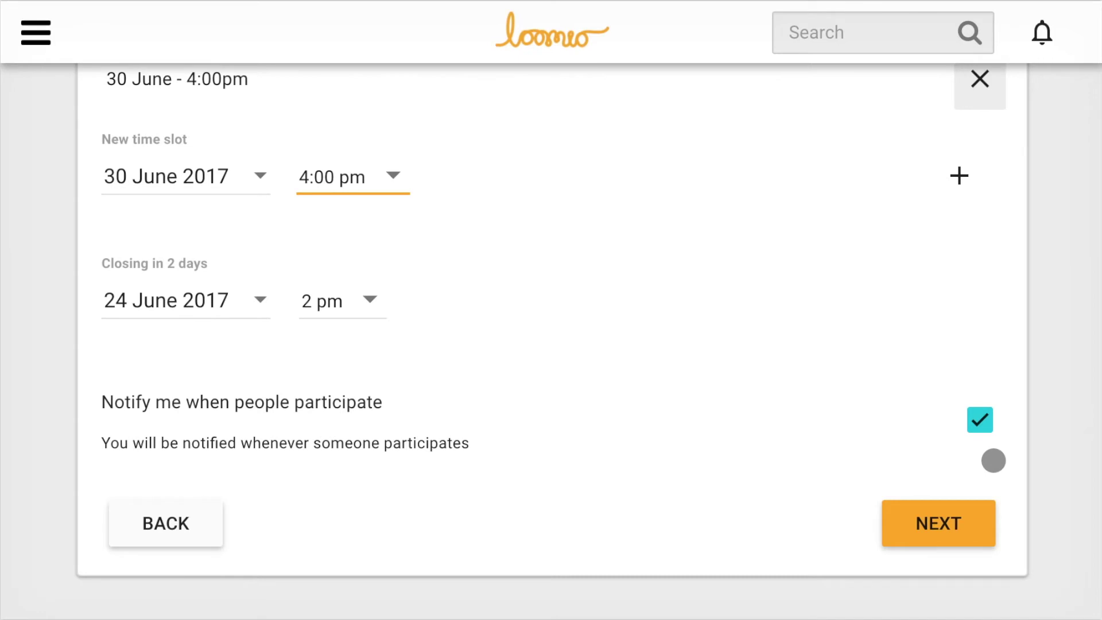
# Step: Publish the poll, copy its share link and email an invitation to the guest's address
pyautogui.click(971, 521)
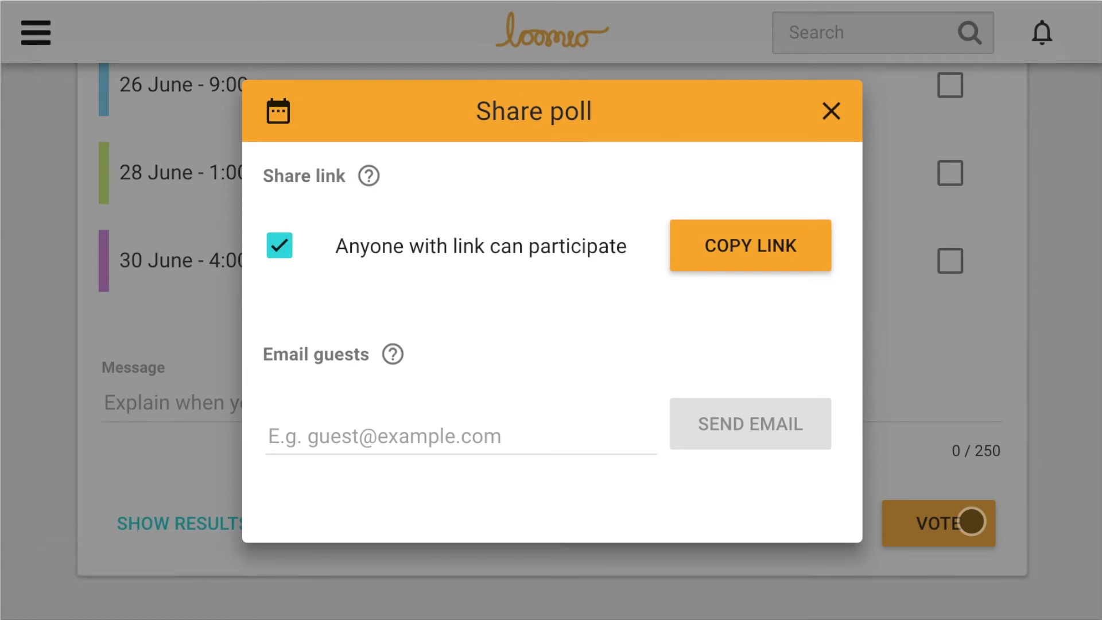
pyautogui.click(769, 243)
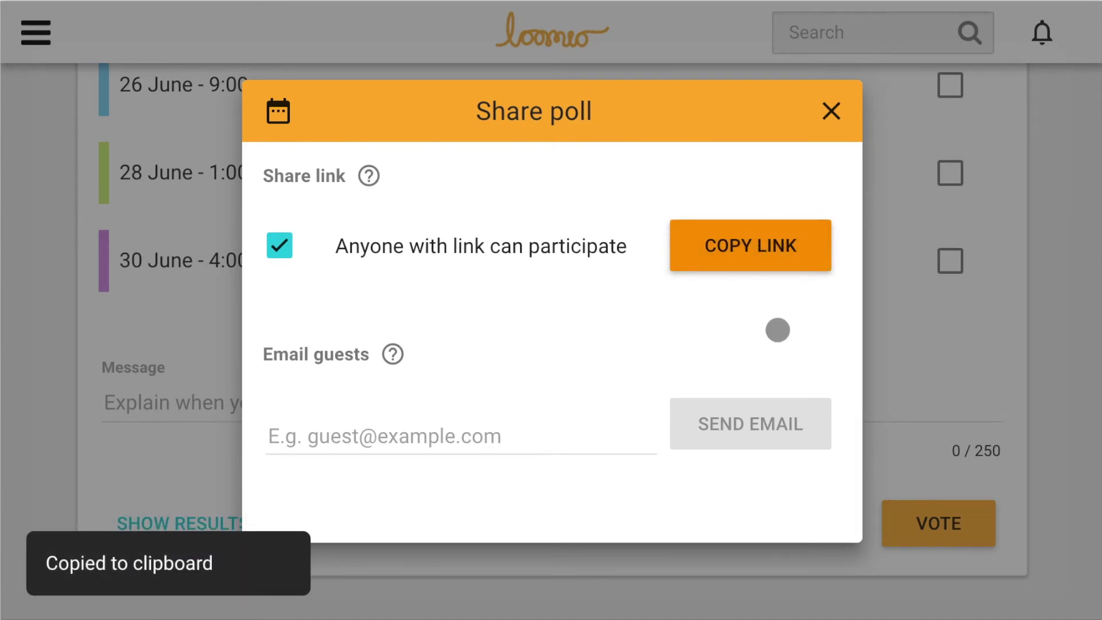
pyautogui.click(451, 435)
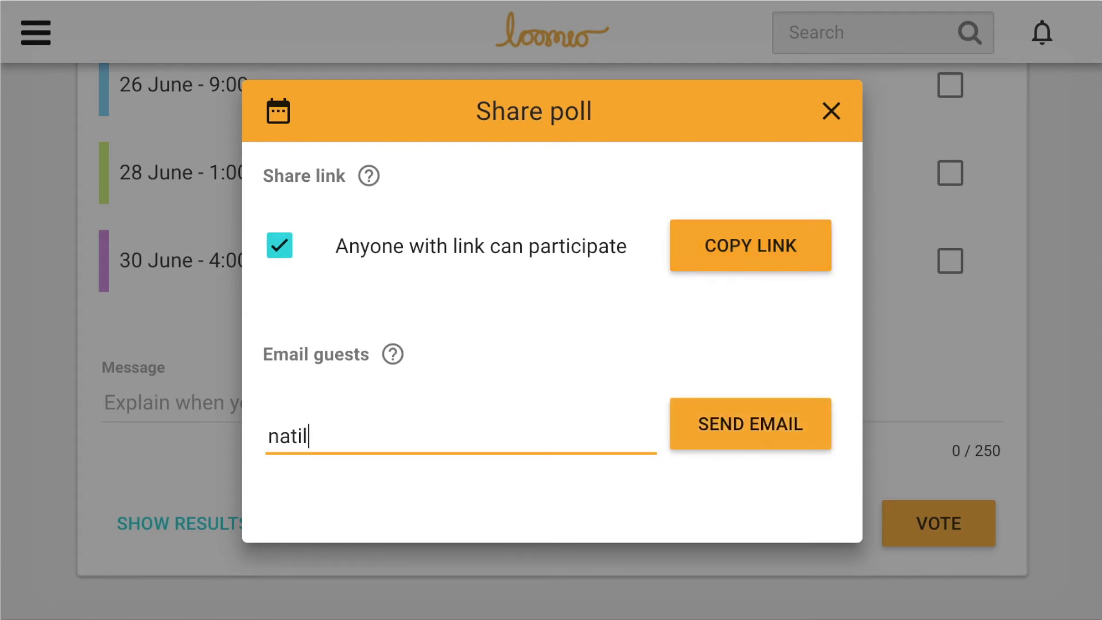
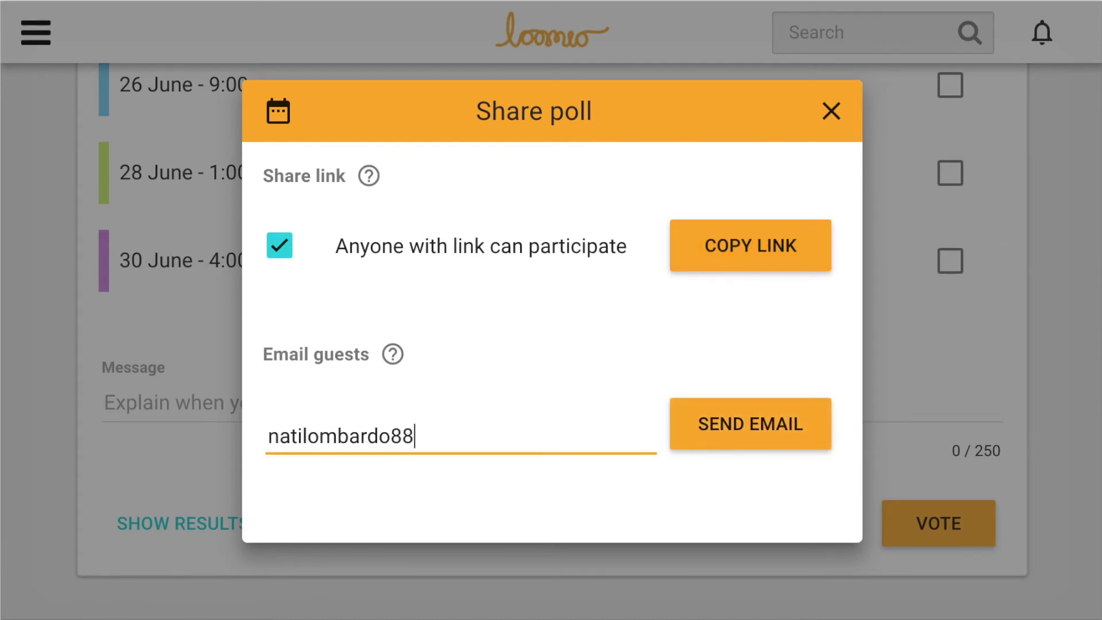
pyautogui.press('Return')
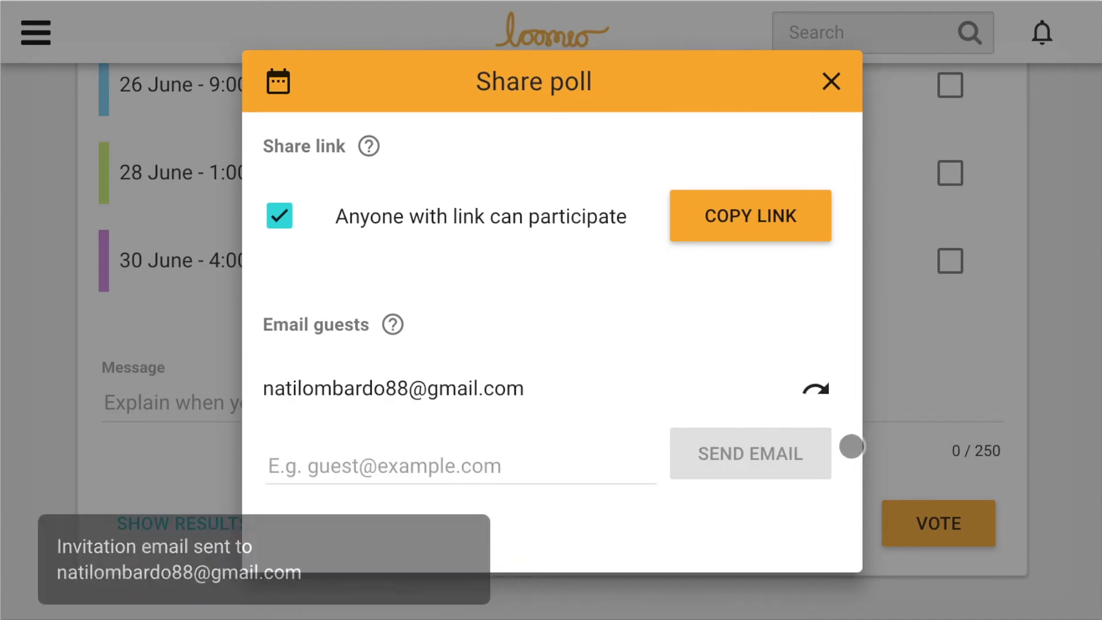
# Step: Vote available for all three slots: 26 June 9:00am, 28 June 1:00pm and 30 June 4:00pm
pyautogui.click(831, 81)
pyautogui.scroll(3, 944, 245)
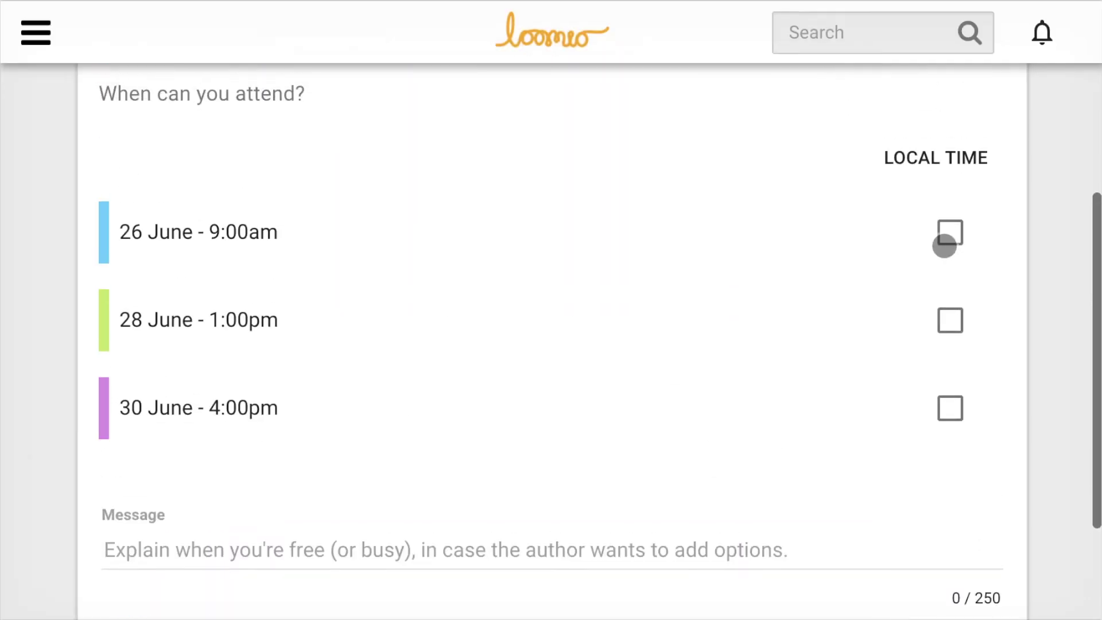
pyautogui.click(946, 241)
pyautogui.click(951, 321)
pyautogui.click(950, 409)
pyautogui.scroll(-3, 961, 412)
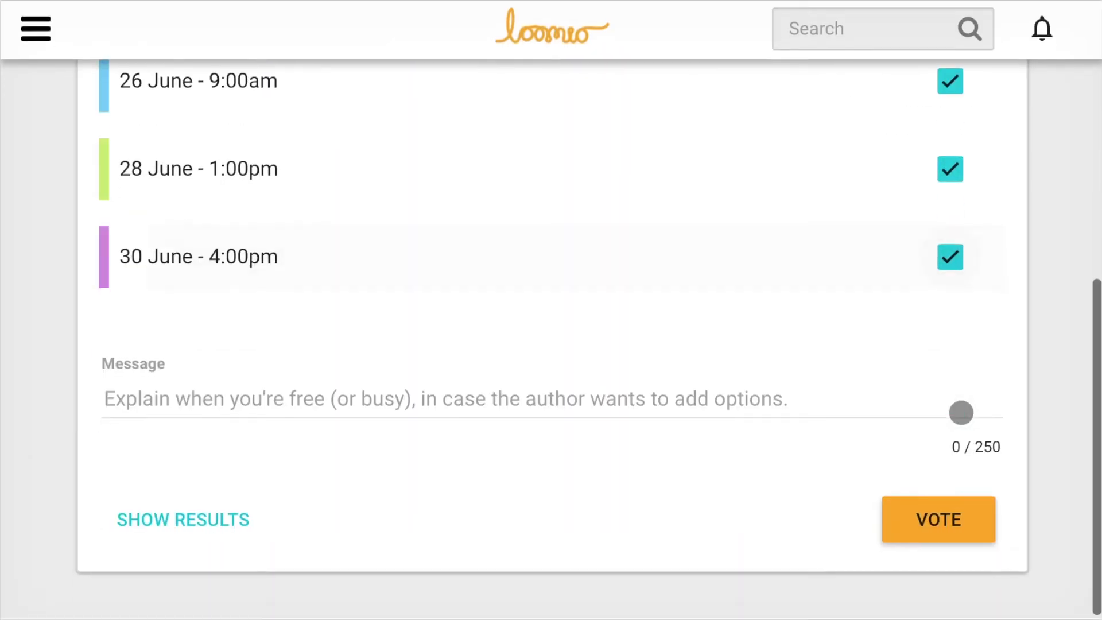
pyautogui.click(959, 519)
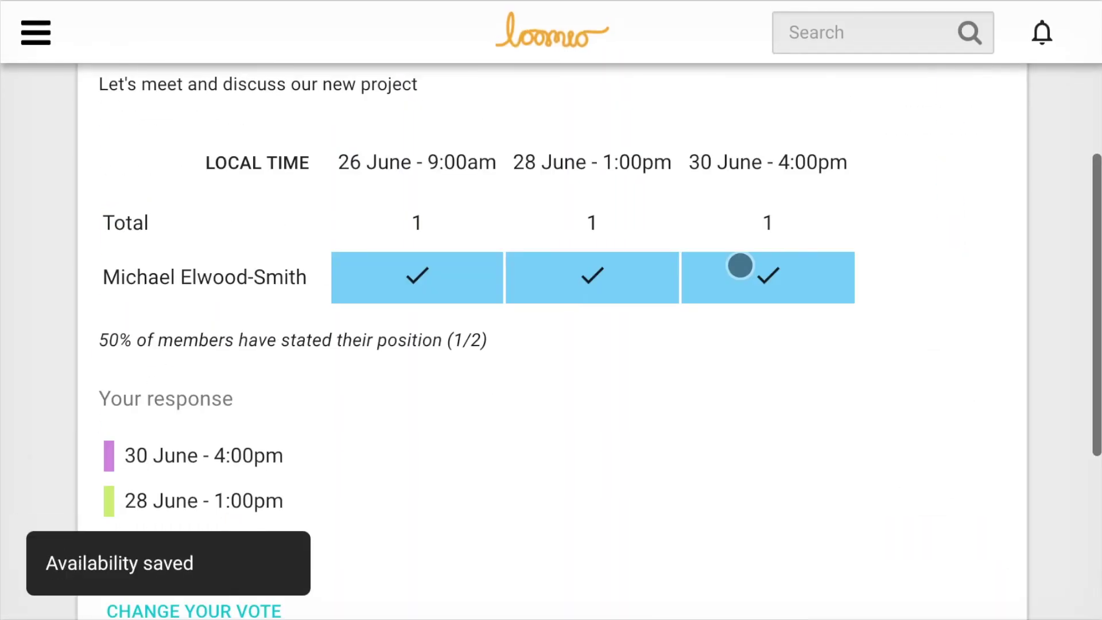
pyautogui.scroll(3, 740, 264)
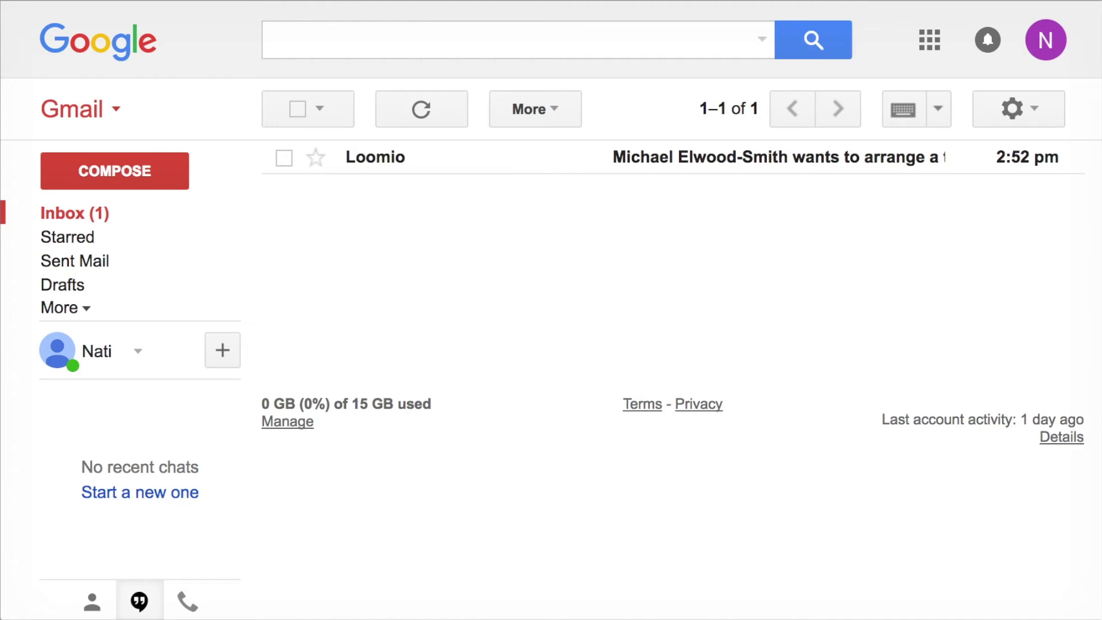
# Step: Open Loomio's New project meeting invitation email from the Gmail inbox
pyautogui.click(759, 192)
pyautogui.click(766, 167)
pyautogui.scroll(-5, 752, 350)
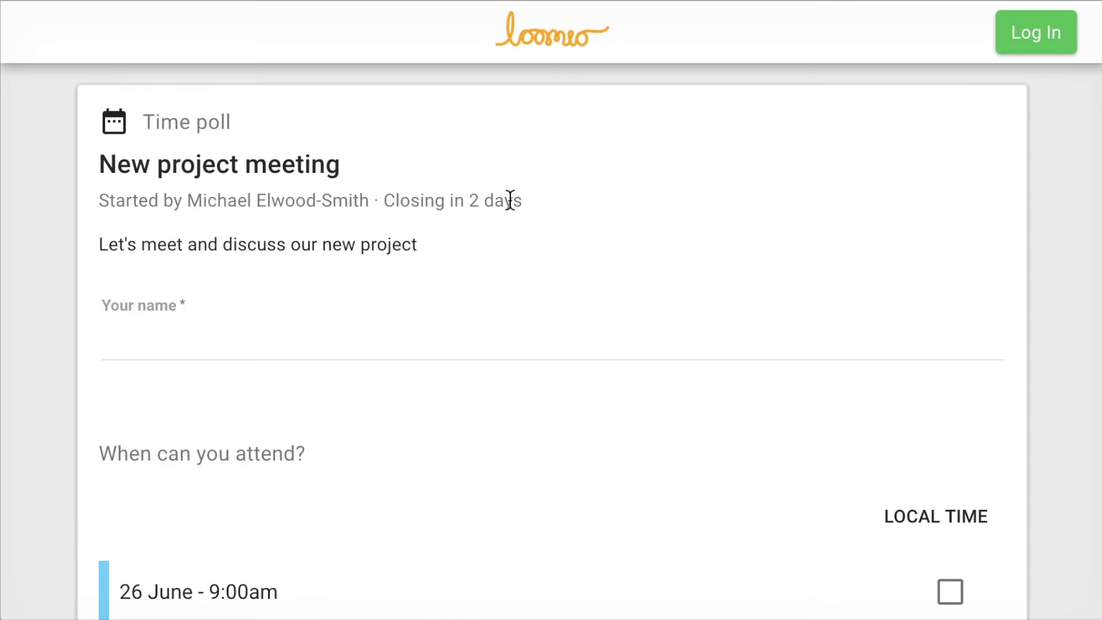
# Step: As the guest, enter a name, tick 28 June 1:00pm, note 'Afternoons are best for me.' and vote
pyautogui.click(509, 354)
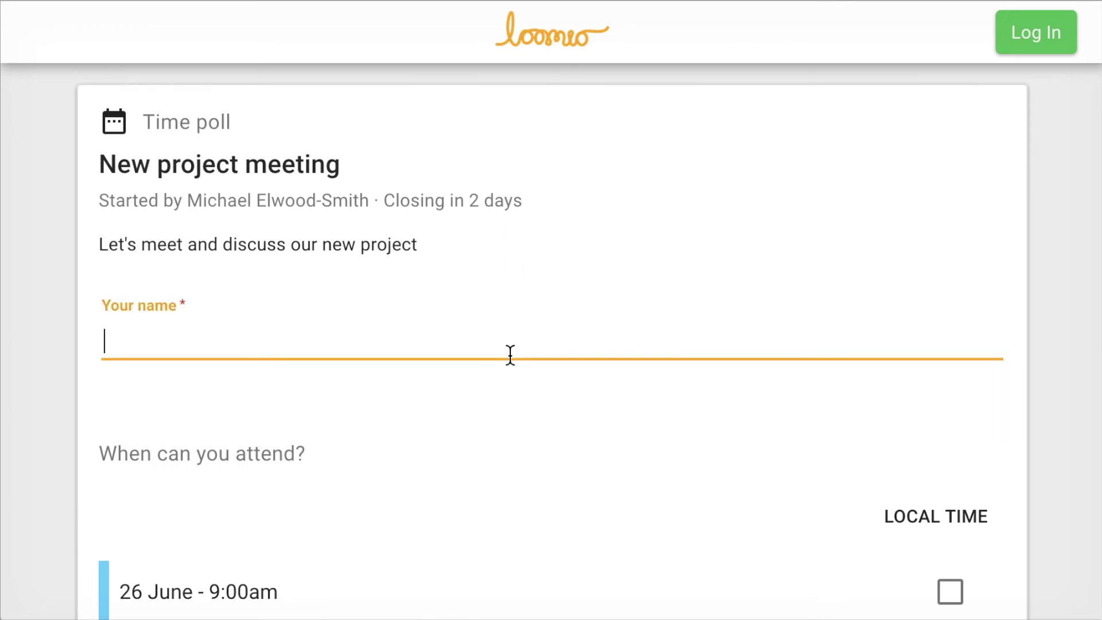
pyautogui.write('Nati')
pyautogui.scroll(-5, 579, 475)
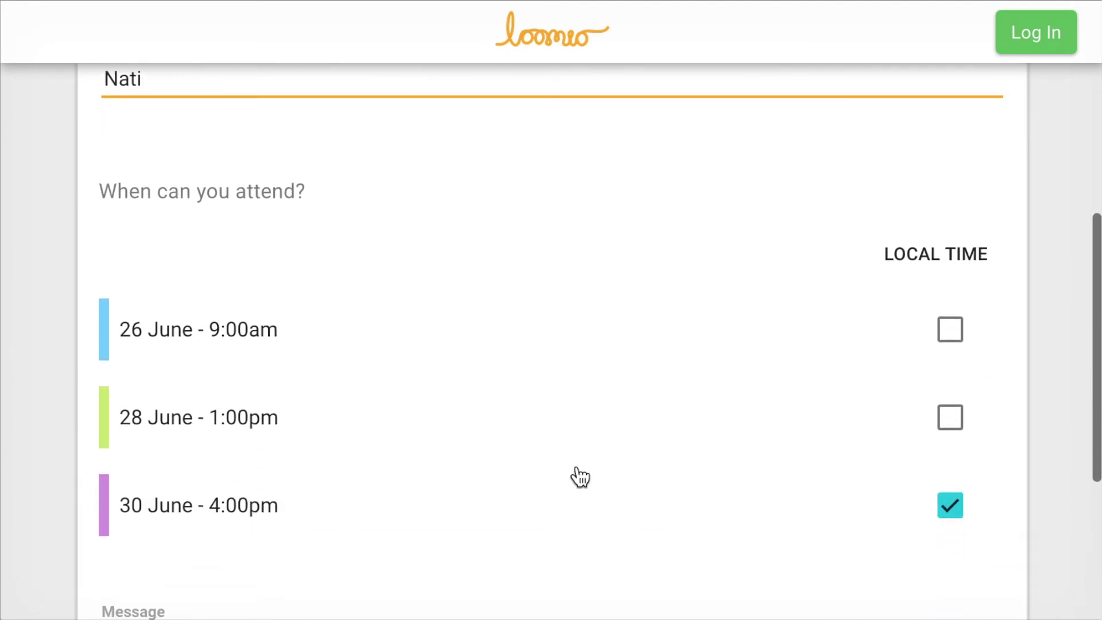
pyautogui.click(948, 380)
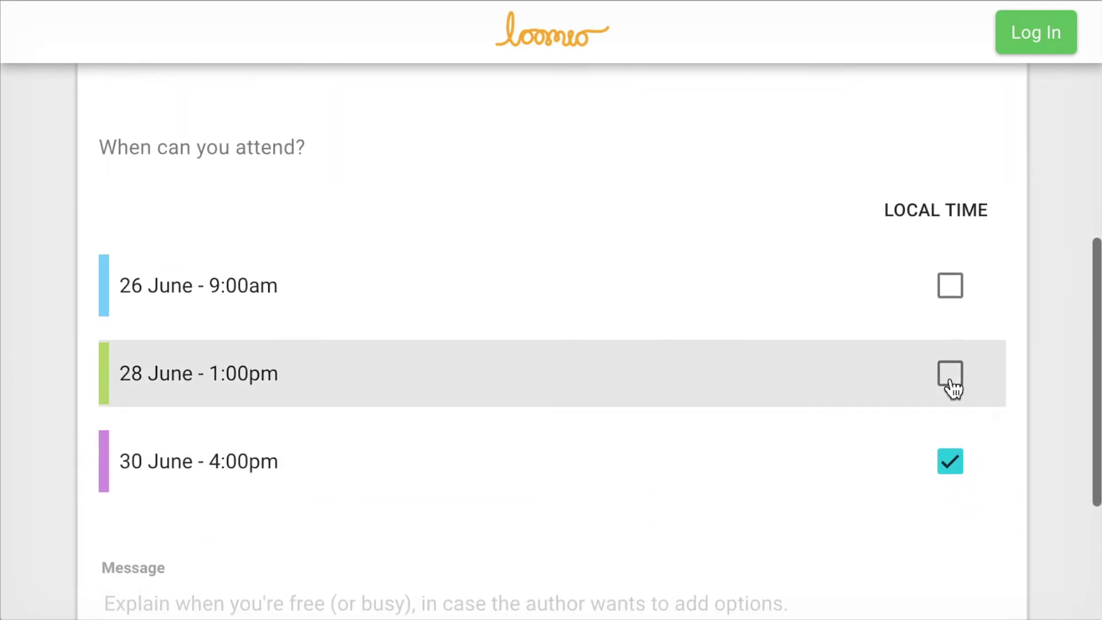
pyautogui.scroll(-3, 596, 396)
pyautogui.click(595, 396)
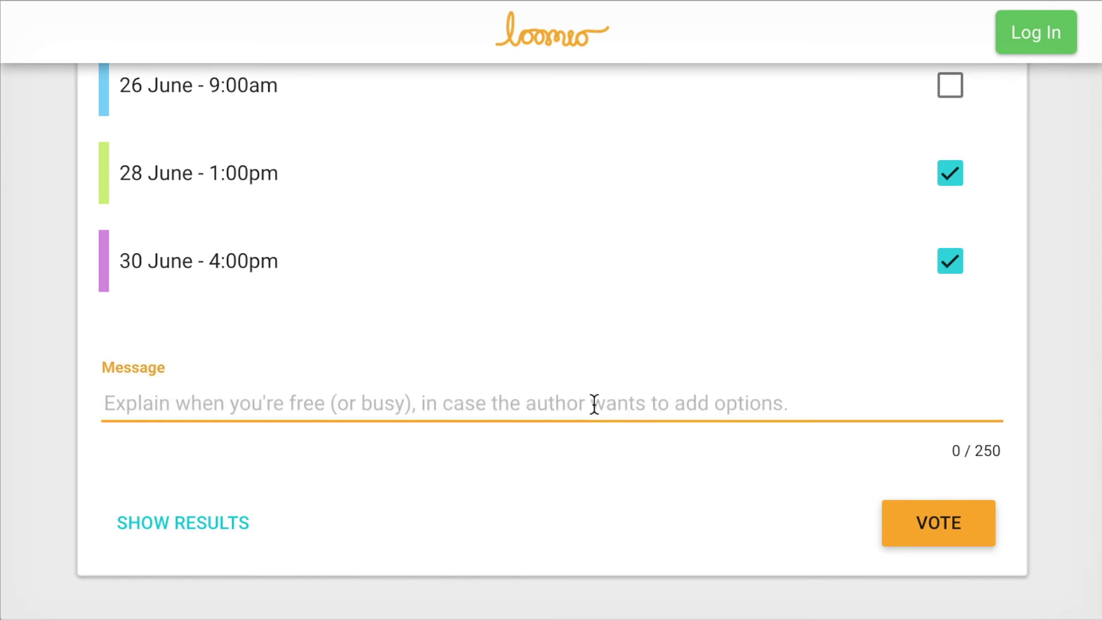
pyautogui.write('Afternoons')
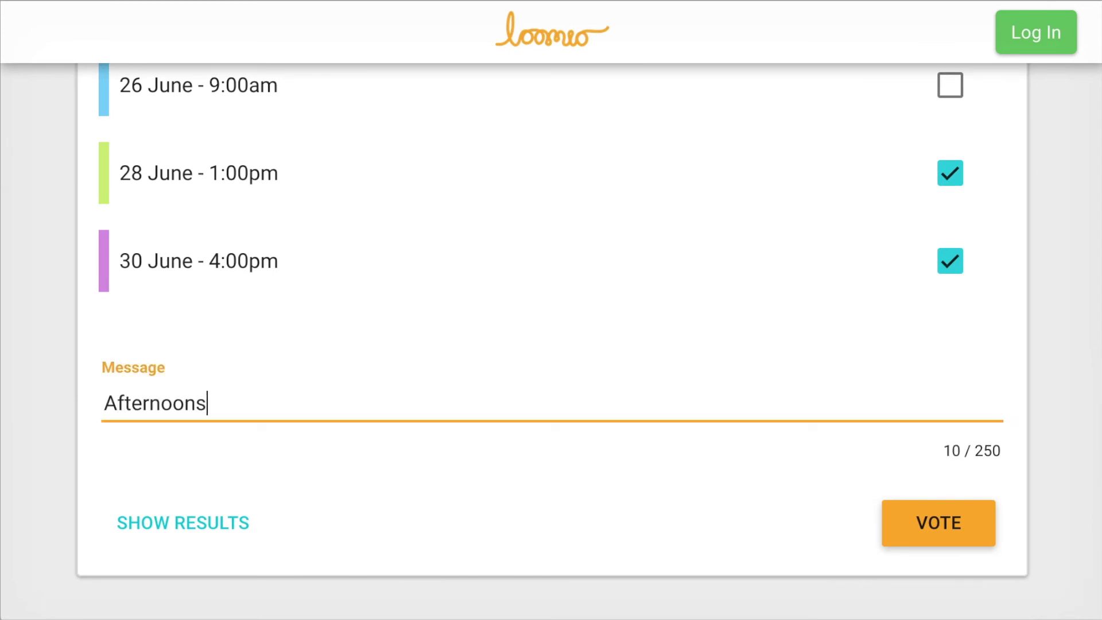
pyautogui.write(' are best ')
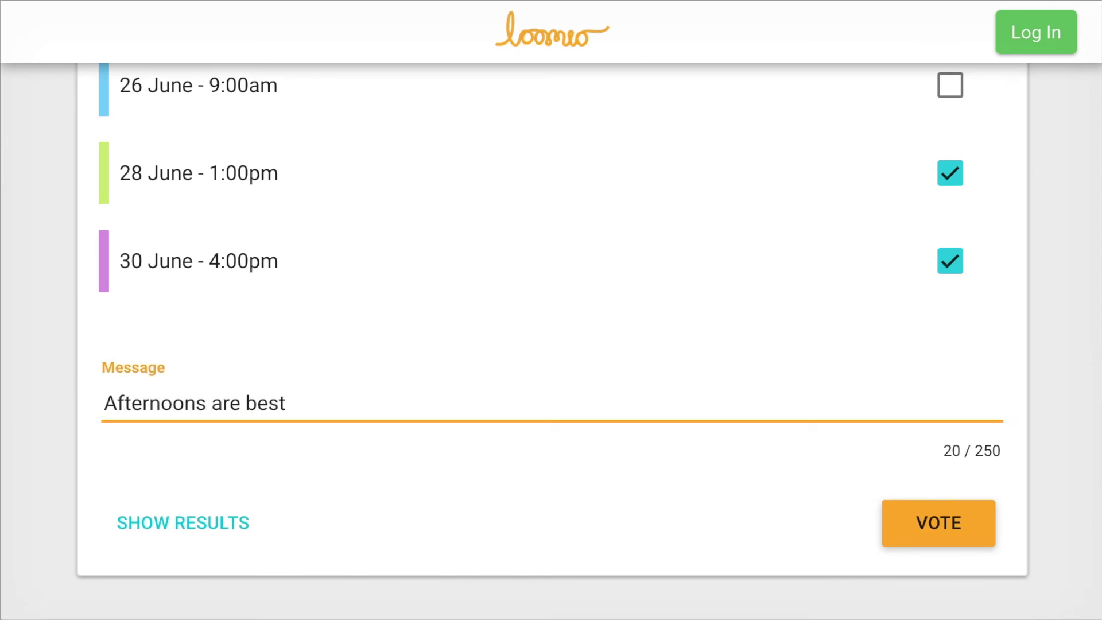
pyautogui.write('for me.')
pyautogui.click(957, 518)
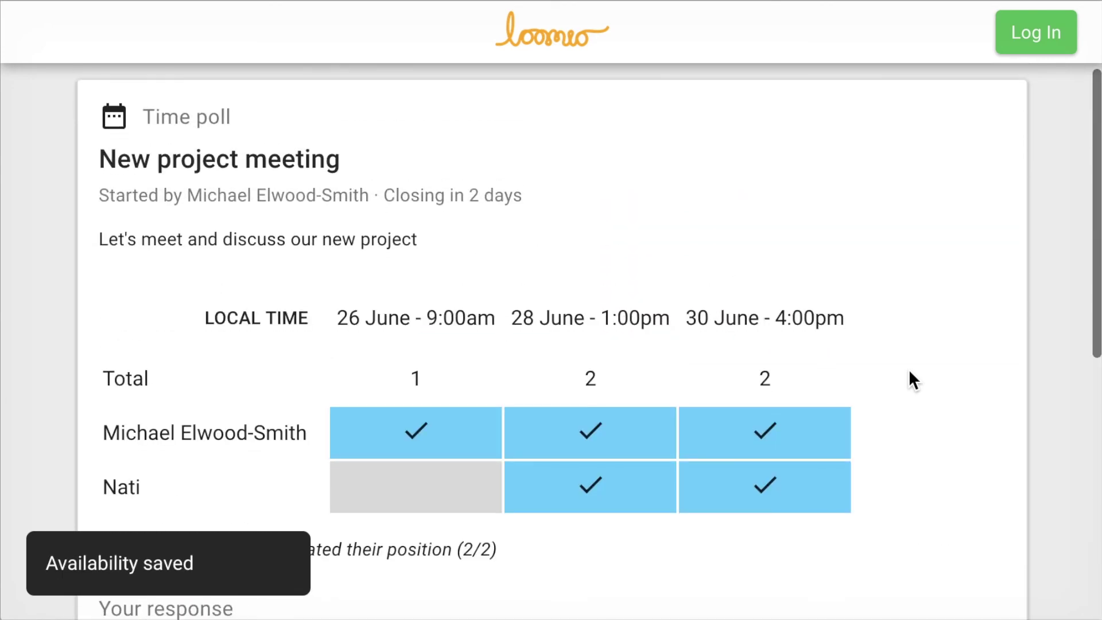
# Step: Scroll through the closed poll's results showing all three voters' responses
pyautogui.scroll(-1, 908, 370)
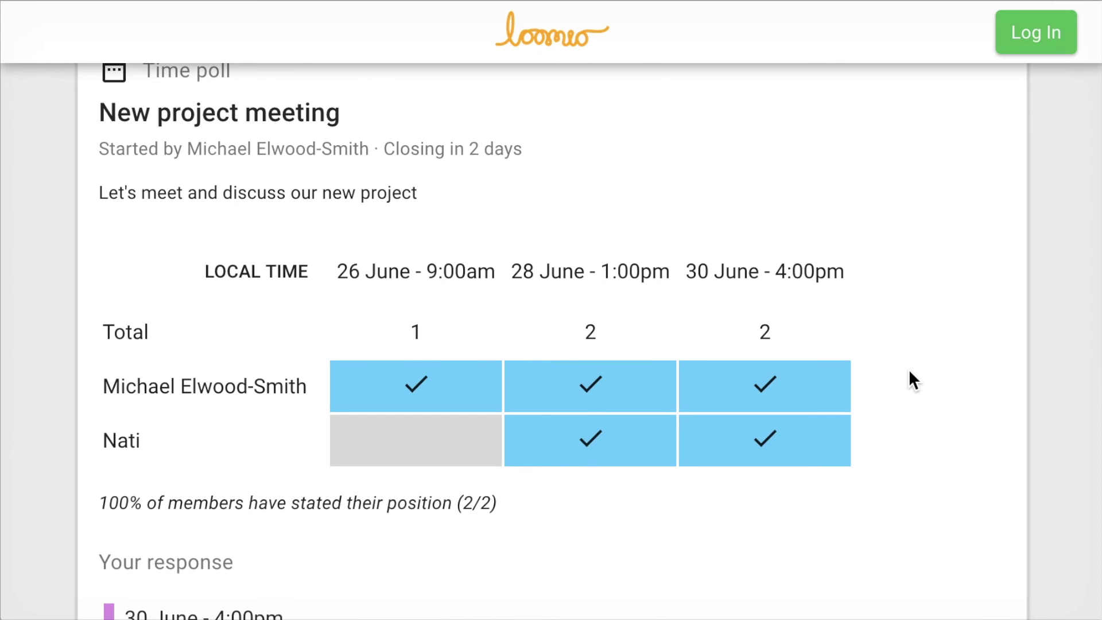
pyautogui.scroll(1, 908, 370)
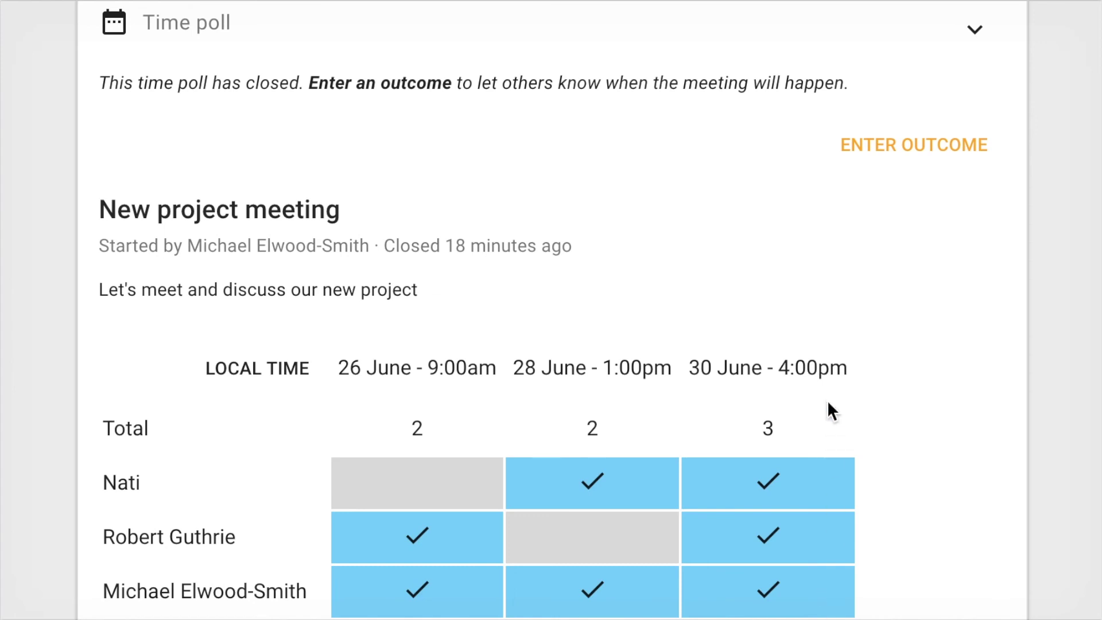
# Step: Start an outcome with statement 'That was easy!' and meeting time 30 June 4:00pm
pyautogui.click(921, 146)
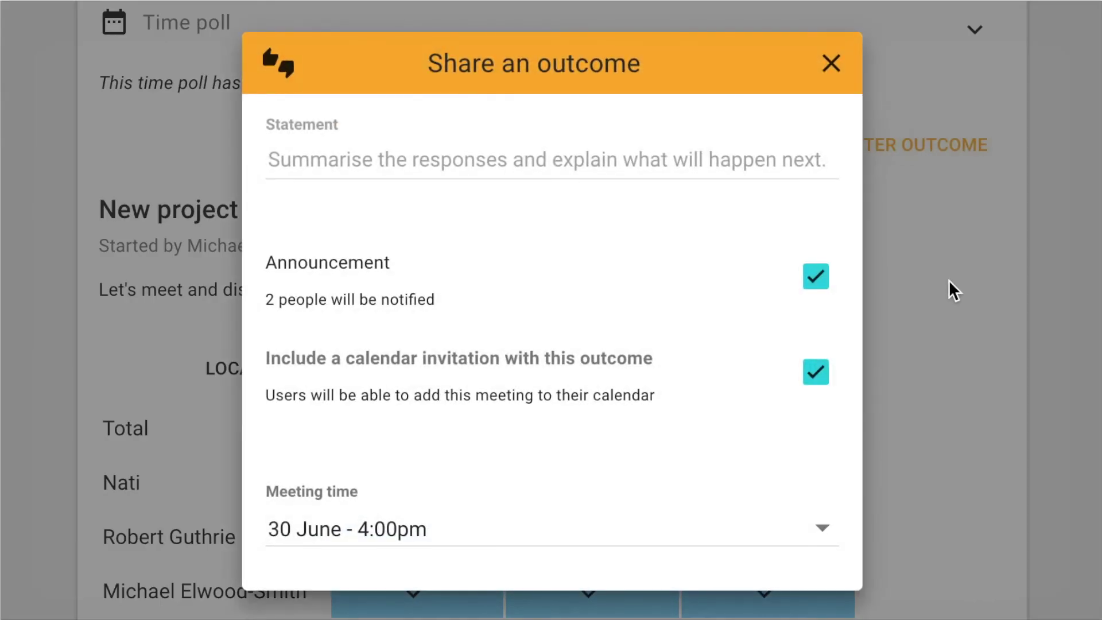
pyautogui.write('That was easy!')
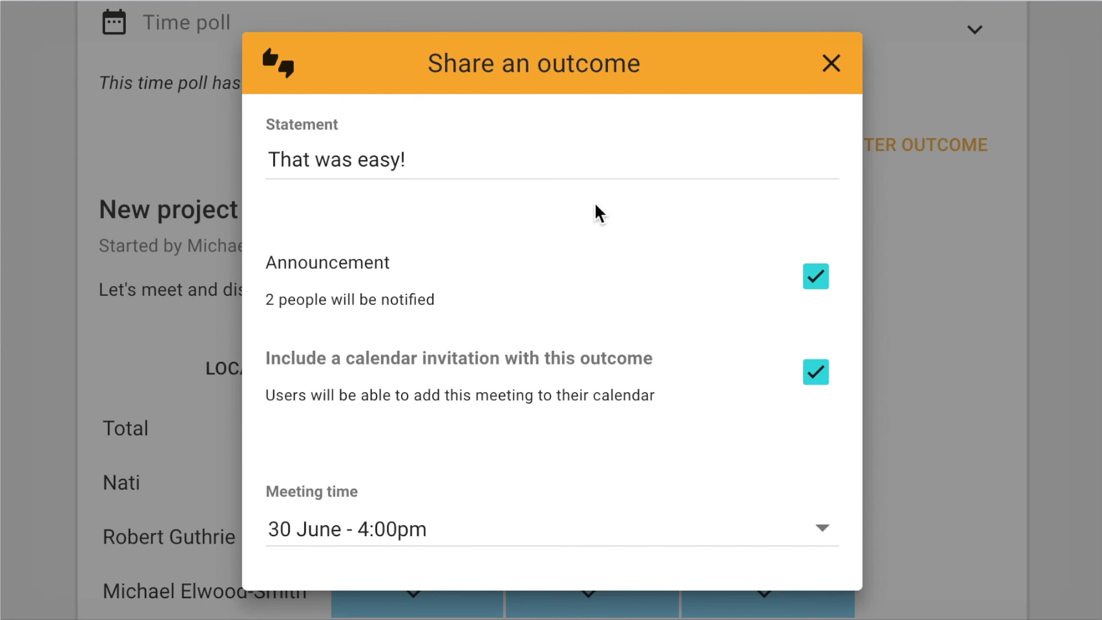
pyautogui.scroll(-3, 608, 264)
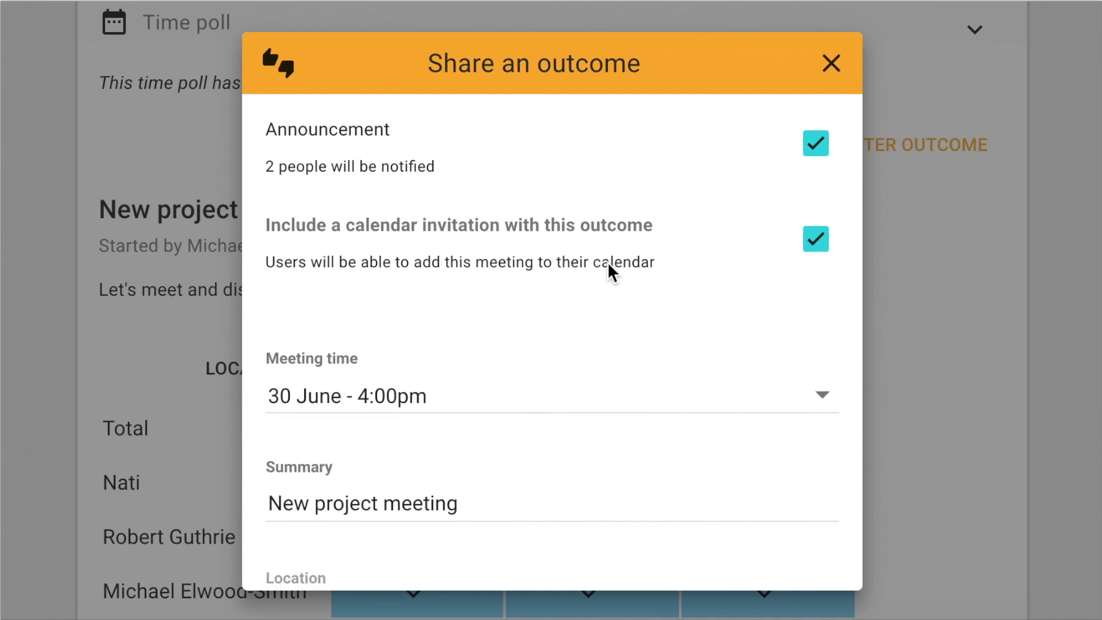
pyautogui.click(806, 395)
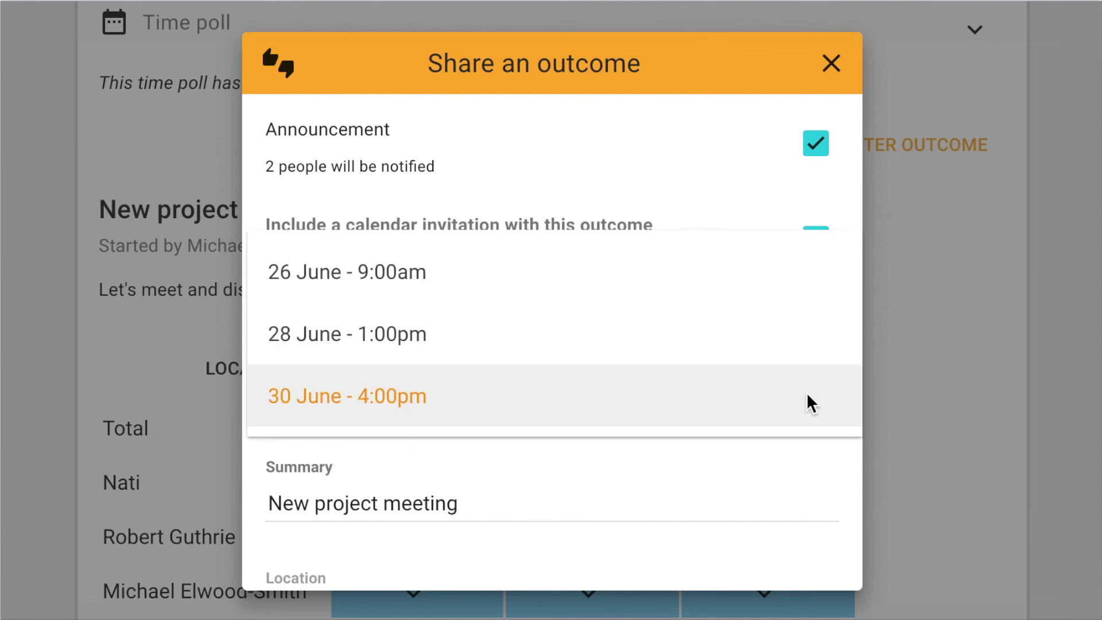
pyautogui.click(807, 395)
# Step: Set location 'Meeting room 2' and description 'Introduction and project outline.', then share the outcome
pyautogui.scroll(-3, 826, 442)
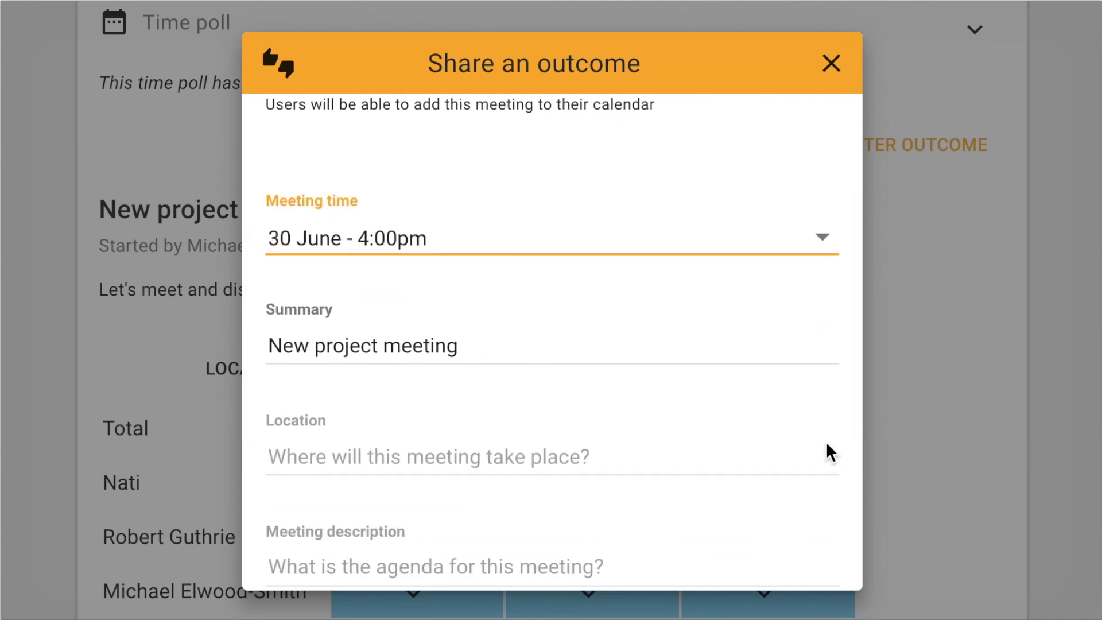
pyautogui.scroll(-3, 839, 402)
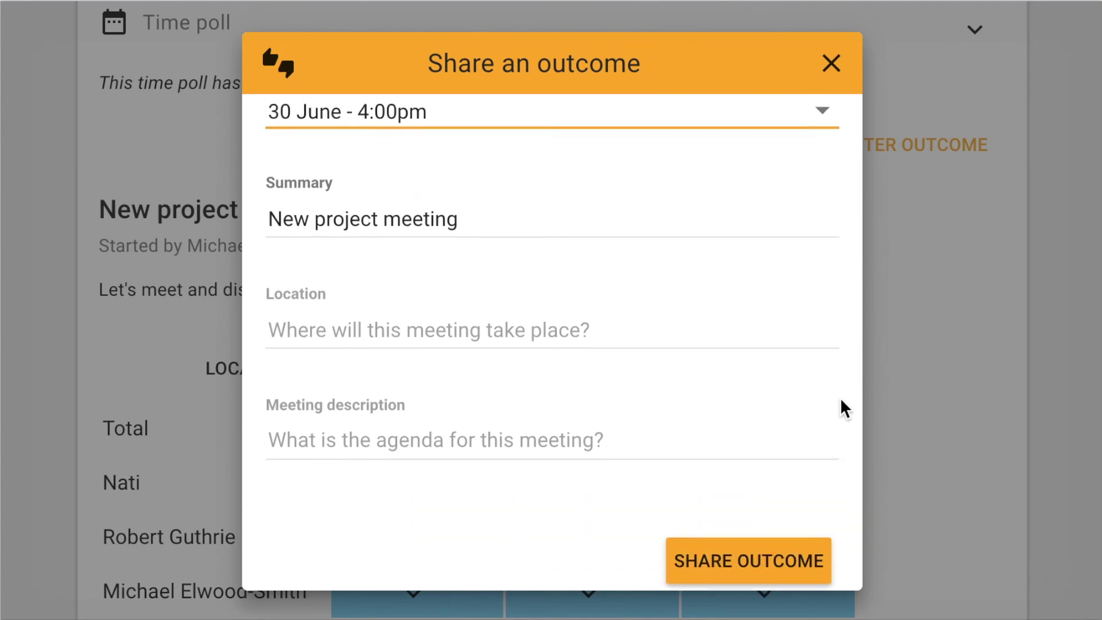
pyautogui.click(490, 328)
pyautogui.write('Meeting ')
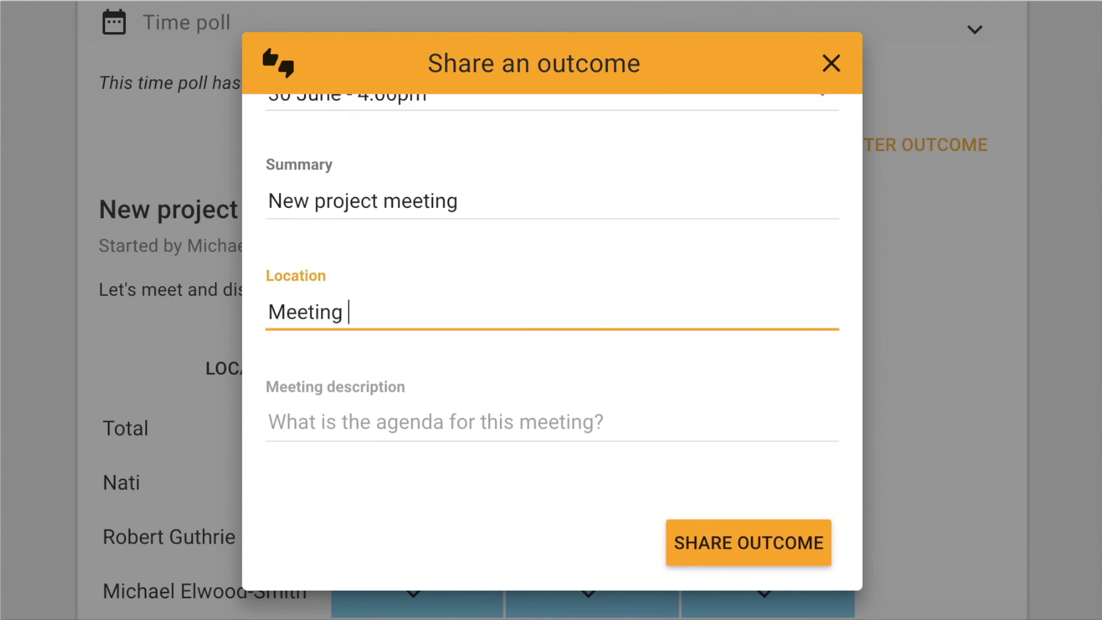
pyautogui.write('room 2')
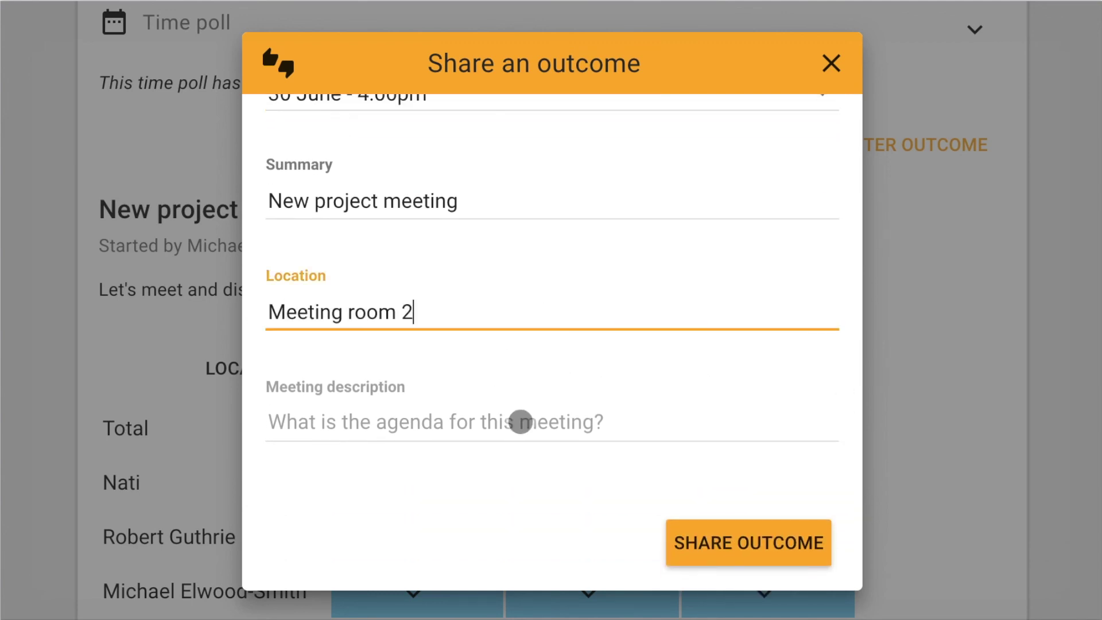
pyautogui.click(520, 421)
pyautogui.write('Introduction')
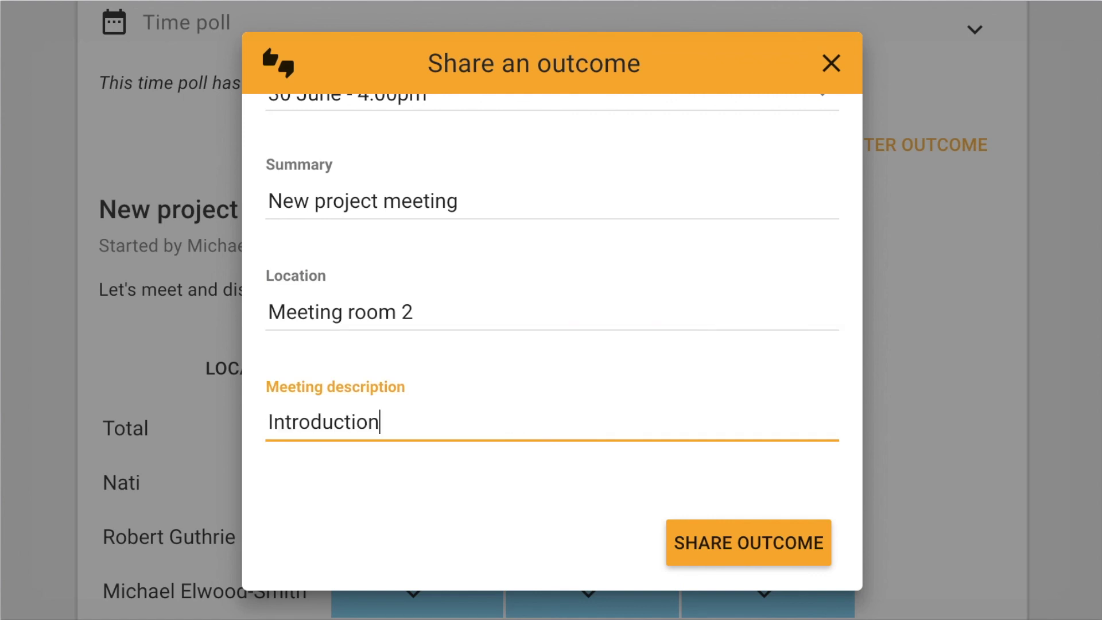
pyautogui.write(' and project ')
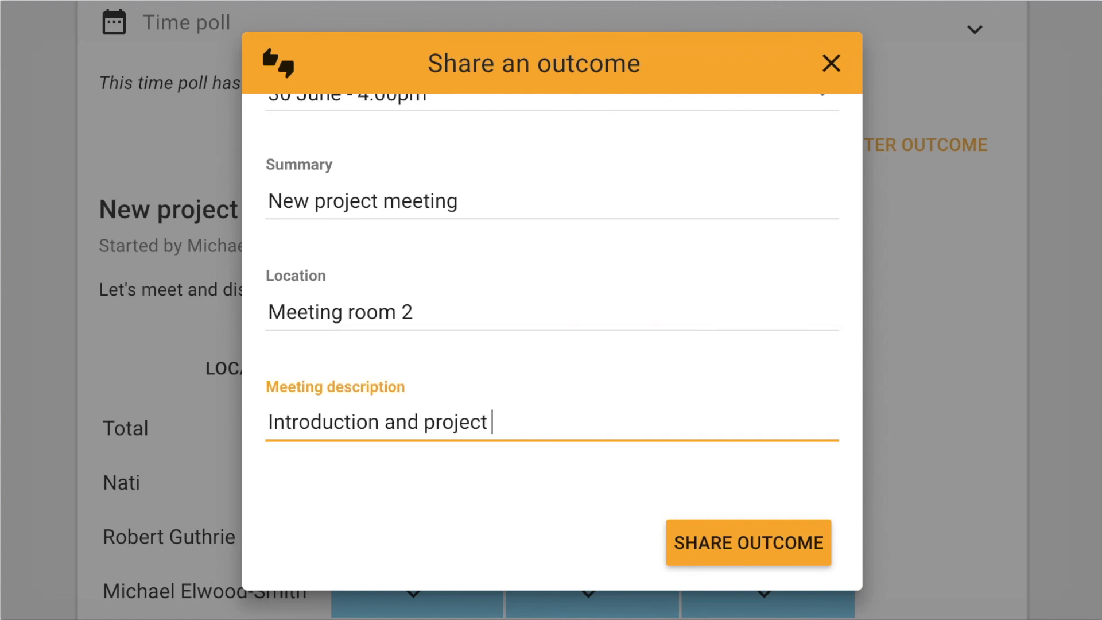
pyautogui.write('outline.')
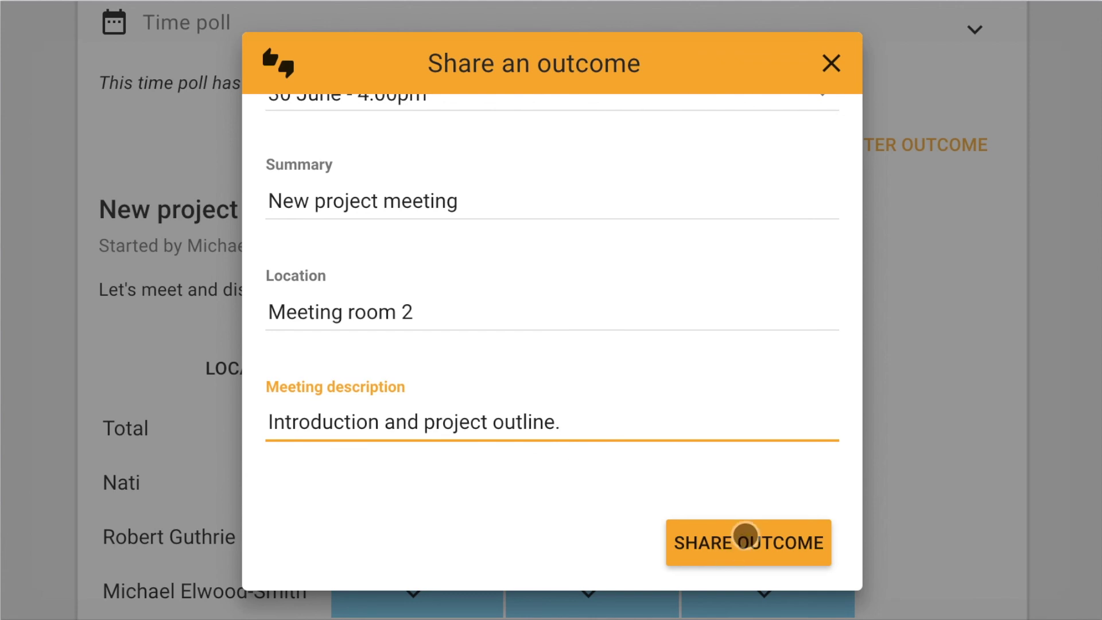
pyautogui.click(746, 540)
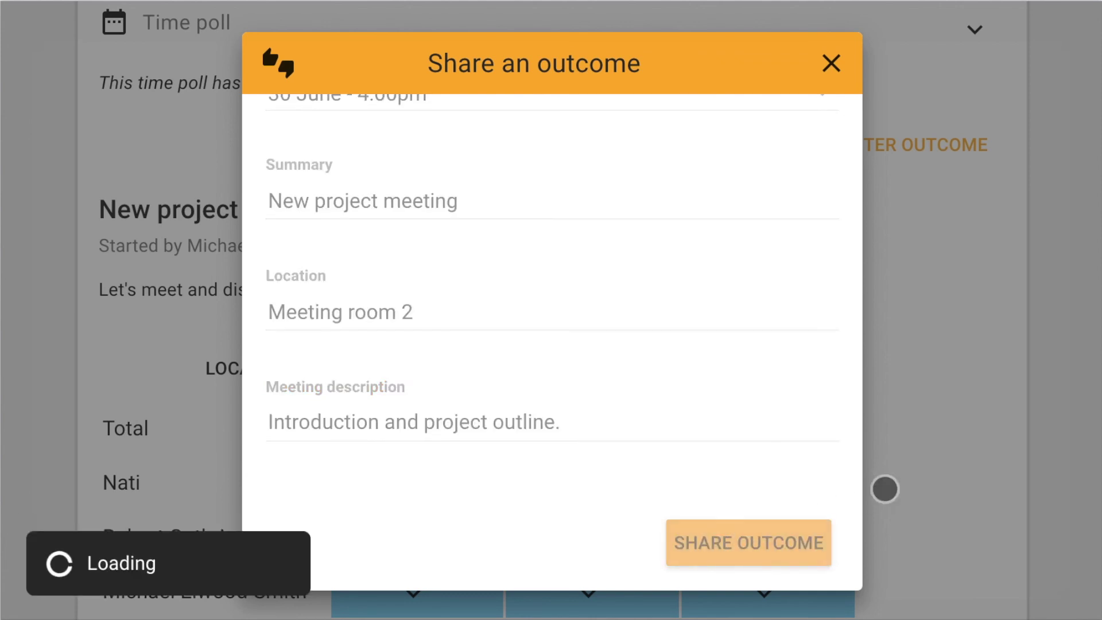